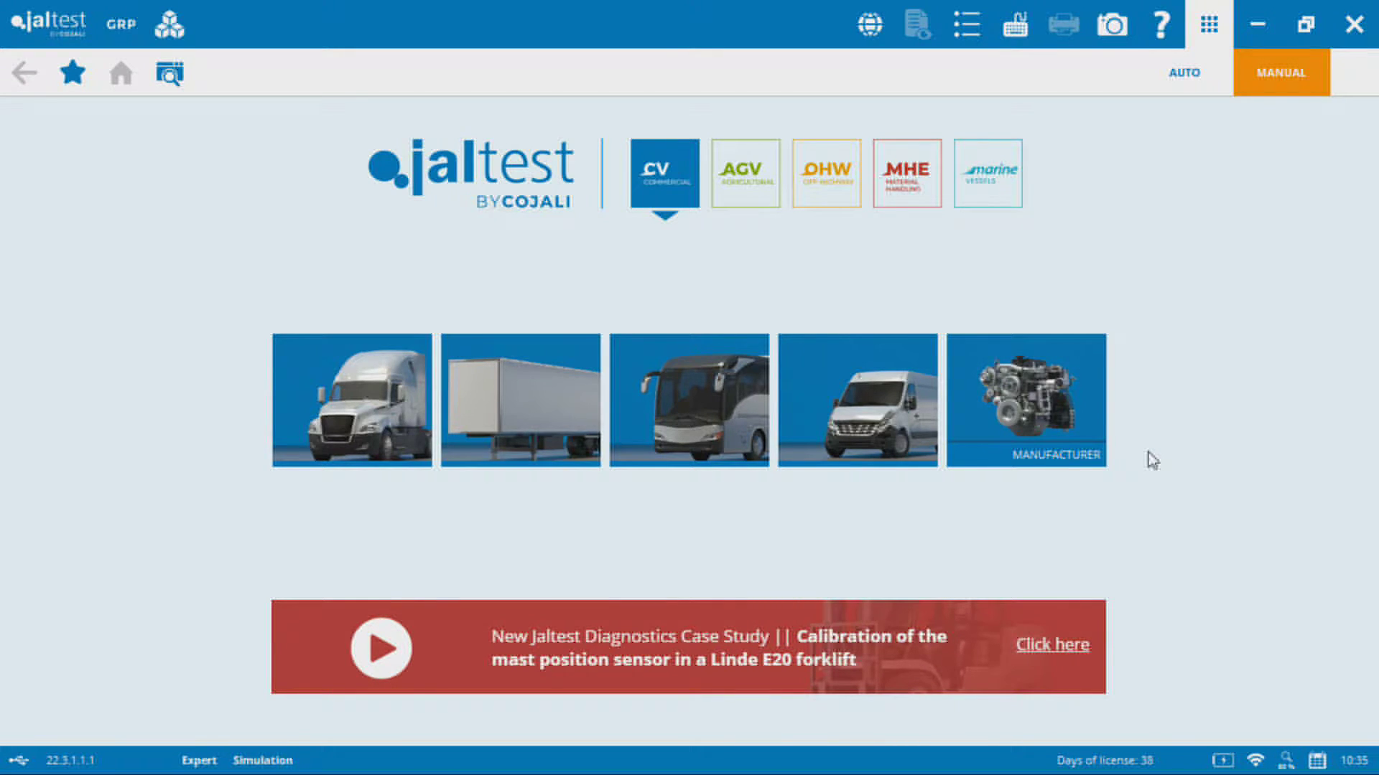
Step: Browse by engine manufacturer to Cummins and scroll its model list down to ISX
{"action": "left_click", "coordinate": [1033, 402]}
{"action": "left_click", "coordinate": [1148, 335]}
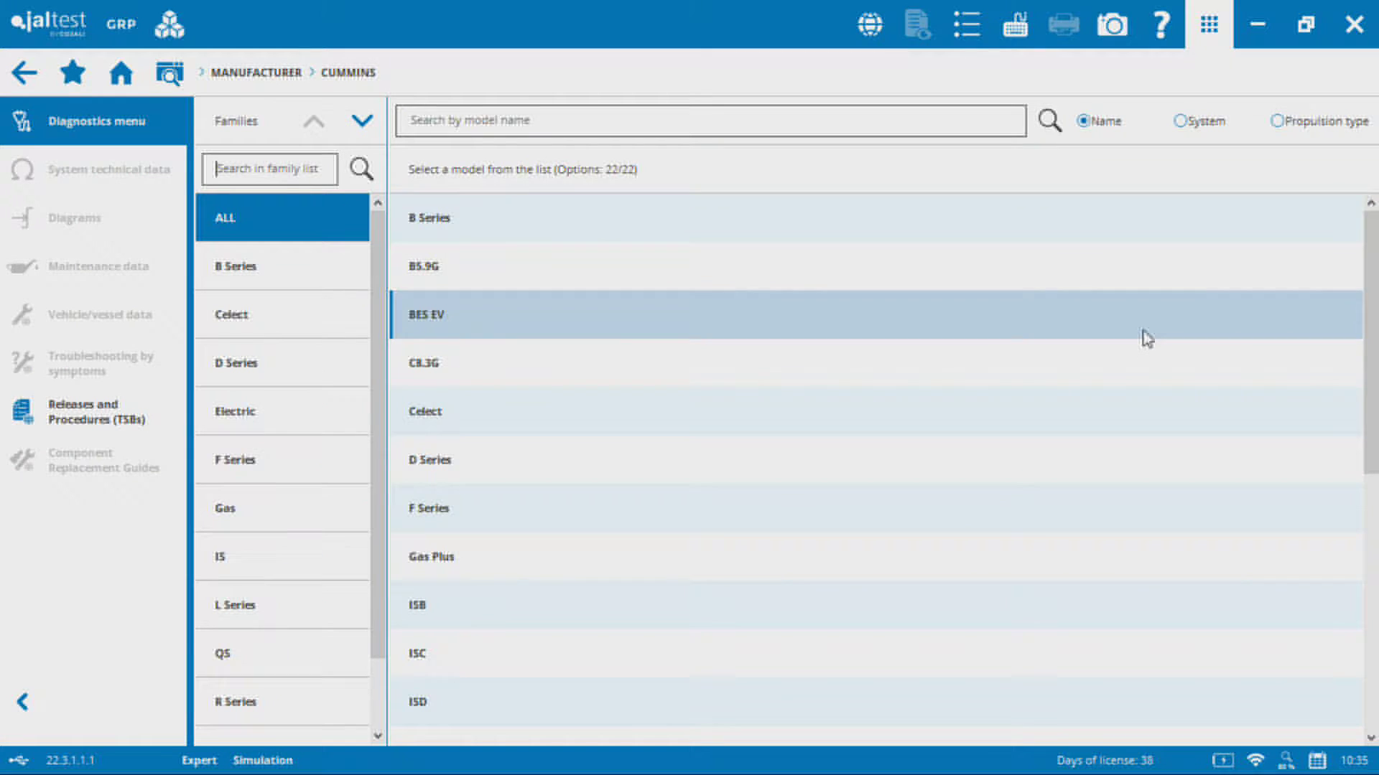
{"action": "left_click", "coordinate": [1371, 311]}
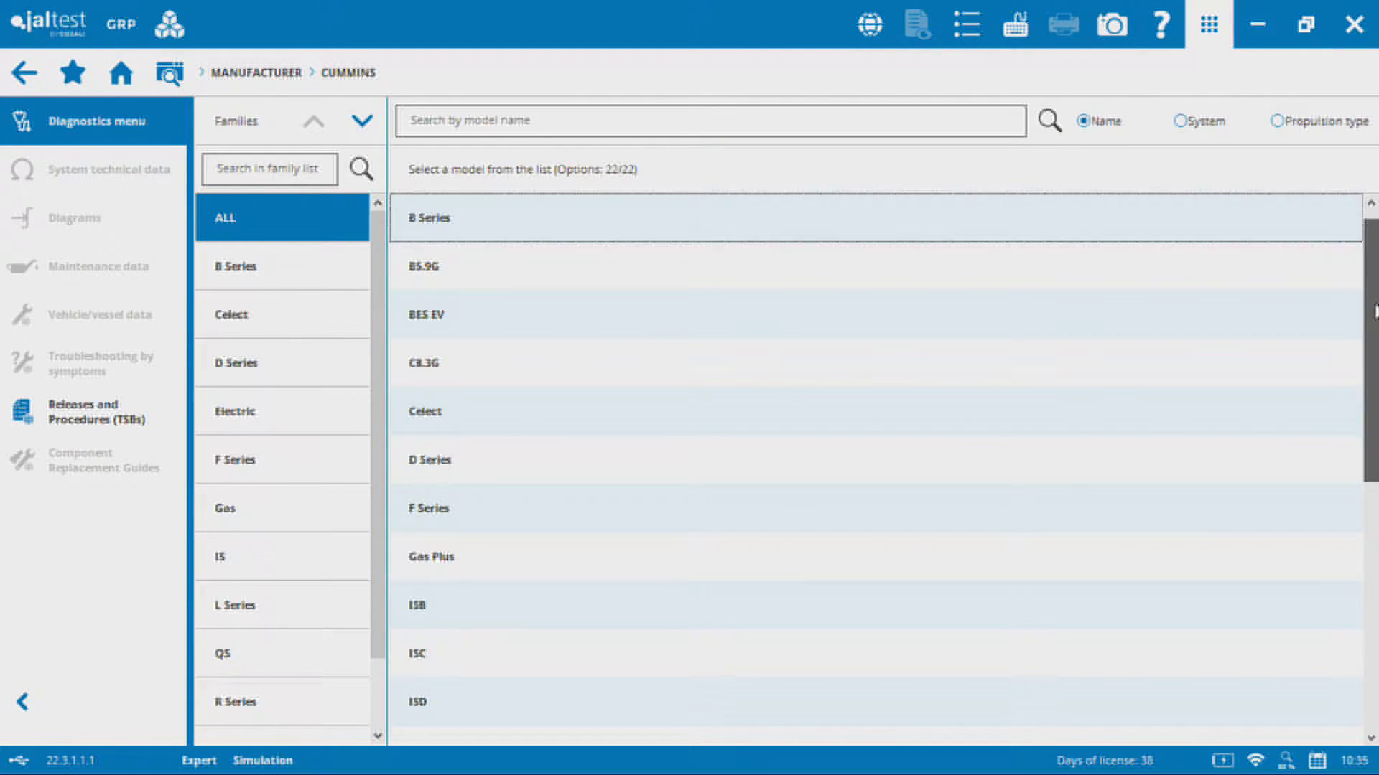
{"action": "left_click_drag", "start_coordinate": [1375, 311], "coordinate": [1348, 582]}
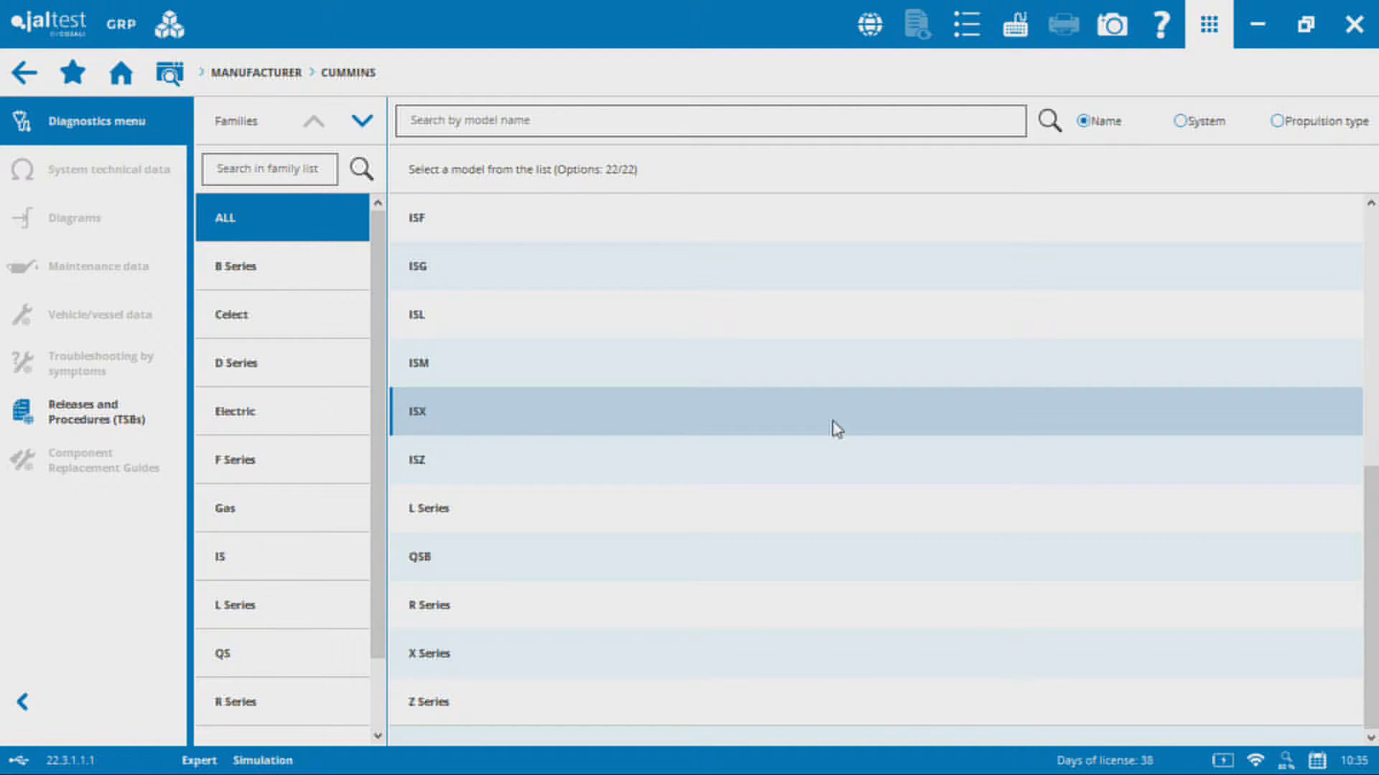
Step: Select the ISX 11.9/15 CM2350 common rail system, start connecting and accept the notice
{"action": "left_click", "coordinate": [774, 412]}
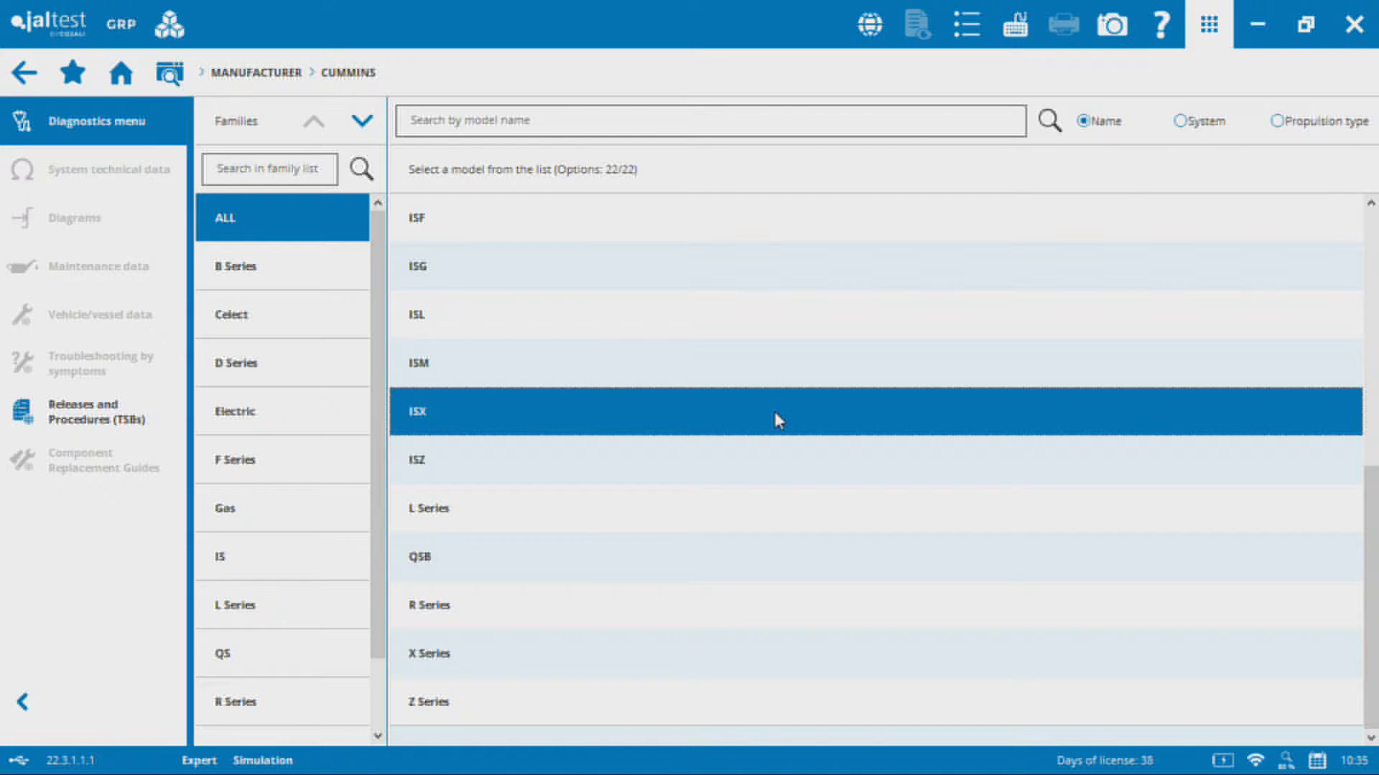
{"action": "left_click", "coordinate": [743, 424]}
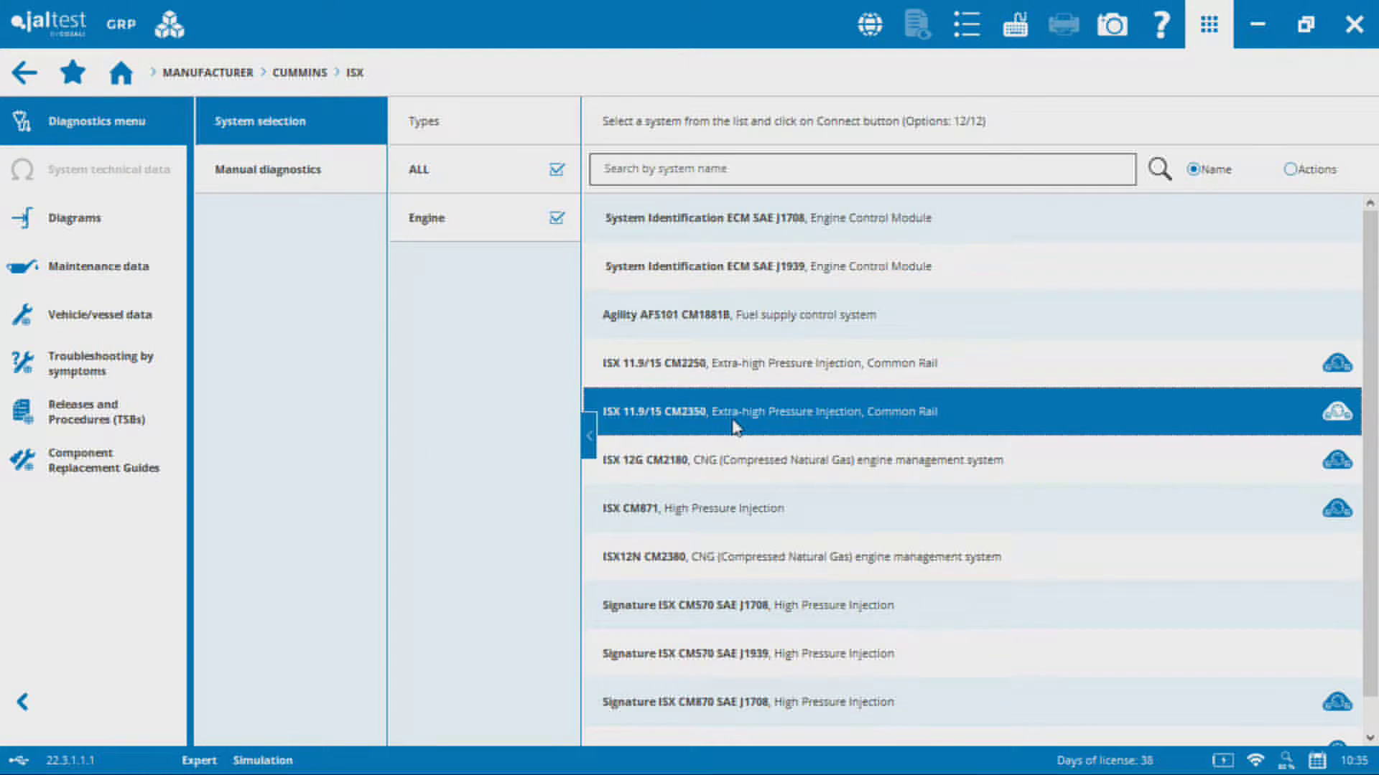
{"action": "left_click", "coordinate": [1302, 81]}
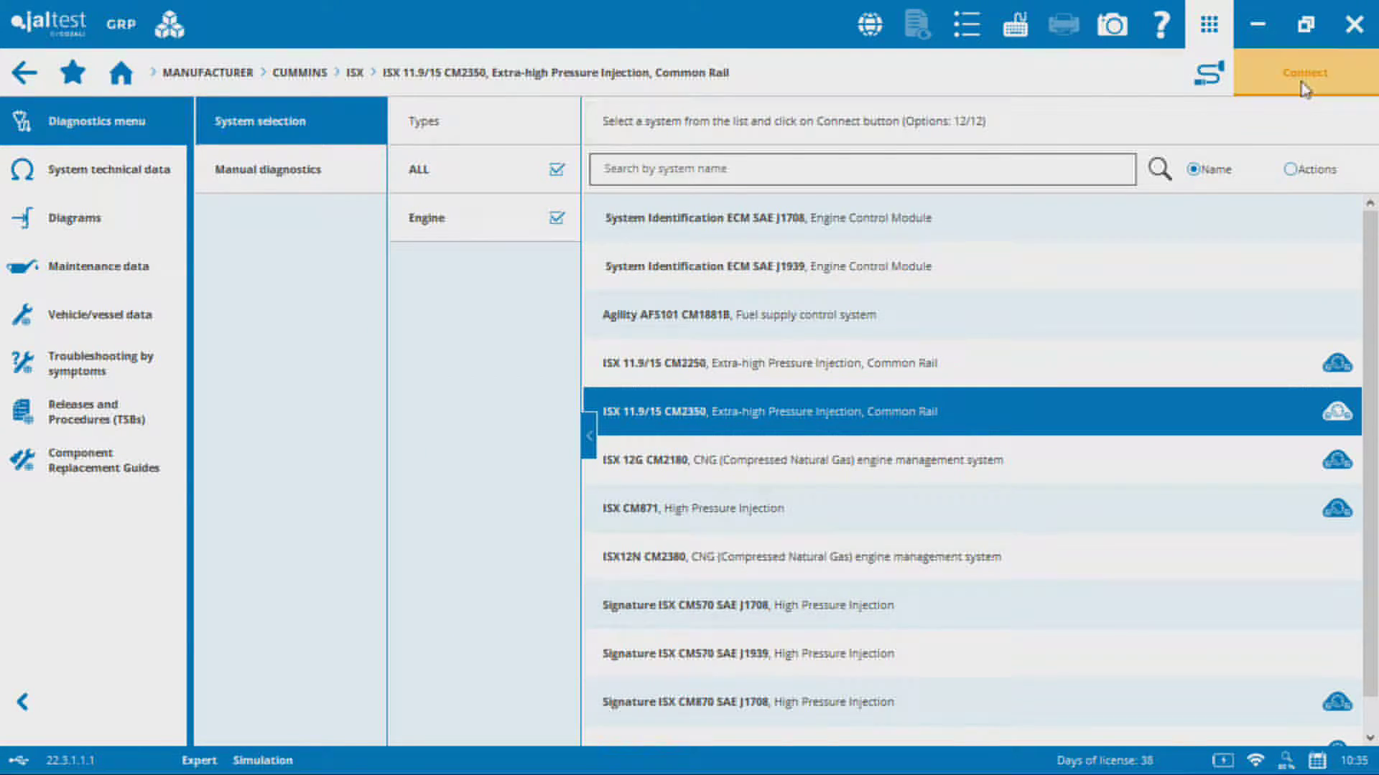
{"action": "left_click", "coordinate": [956, 456]}
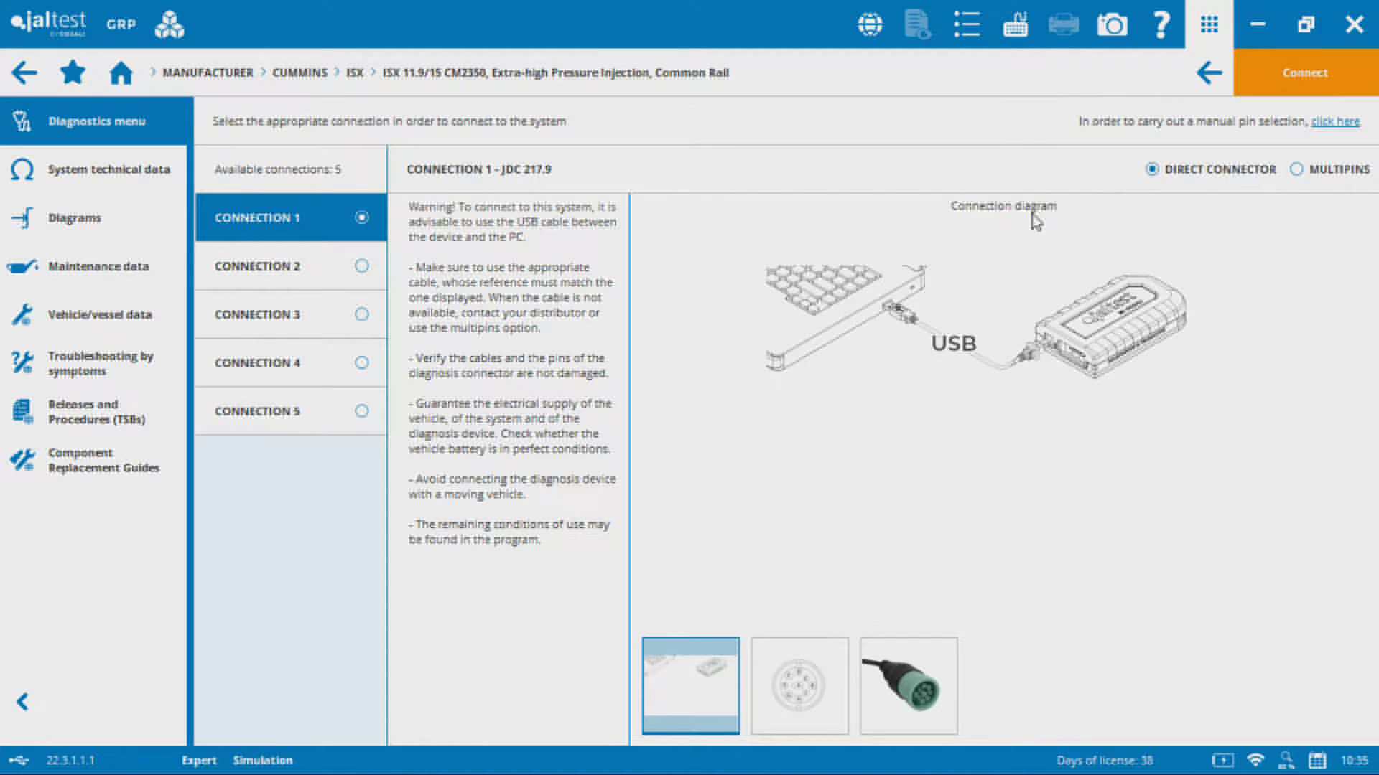
Step: Connect through Connection 1 and wait for the ISX CM2350 diagnostics menu to load
{"action": "left_click", "coordinate": [1334, 75]}
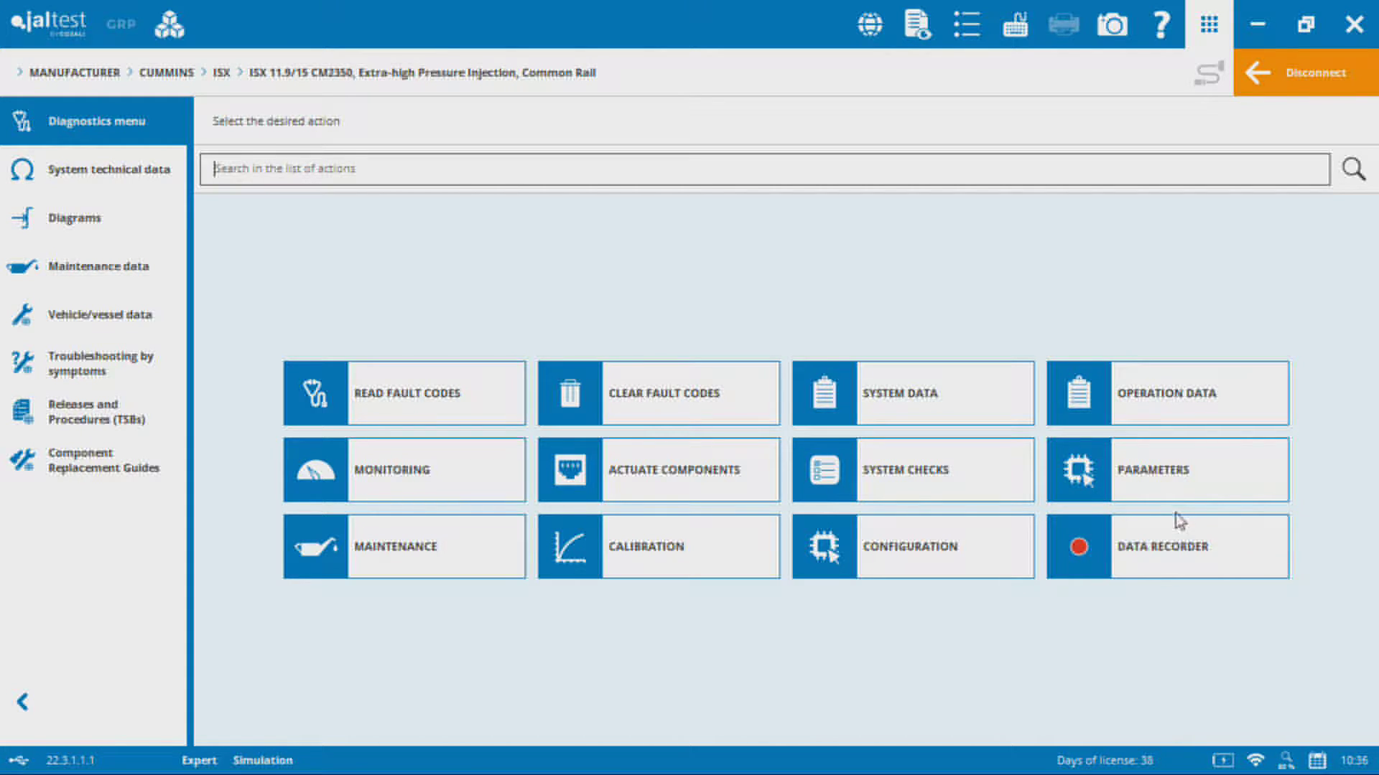
Step: Open the MONITORING actions from the ISX CM2350 diagnostics menu
{"action": "left_click", "coordinate": [421, 480]}
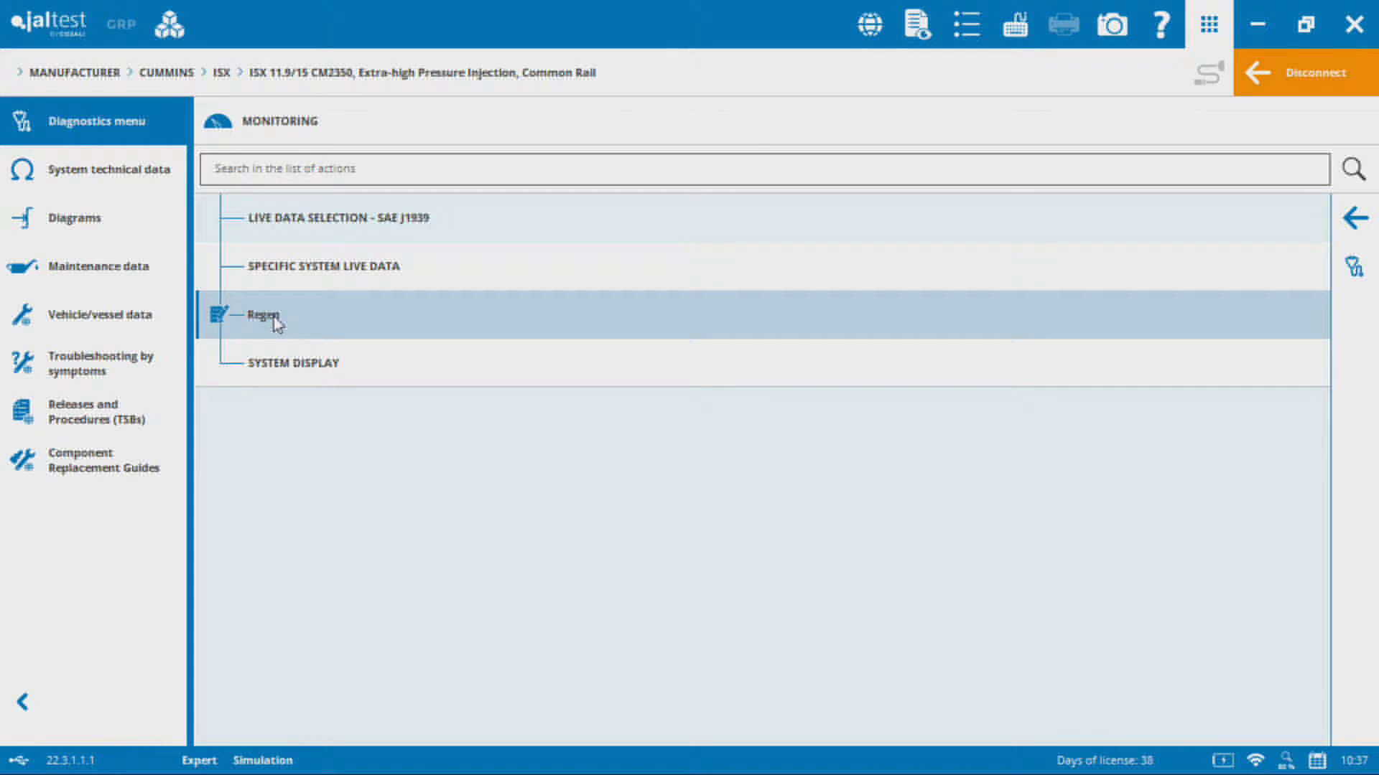
{"action": "left_click", "coordinate": [281, 318]}
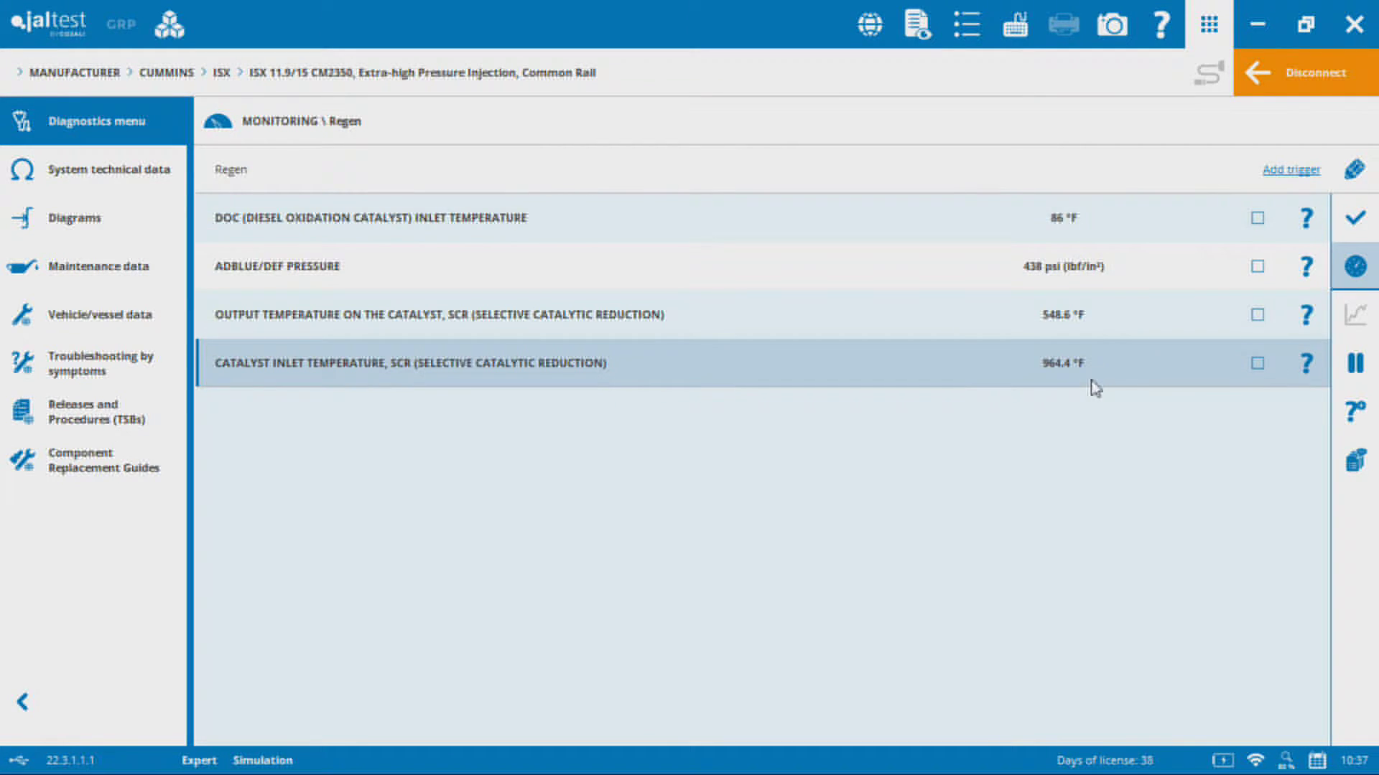
{"action": "left_click", "coordinate": [1355, 224]}
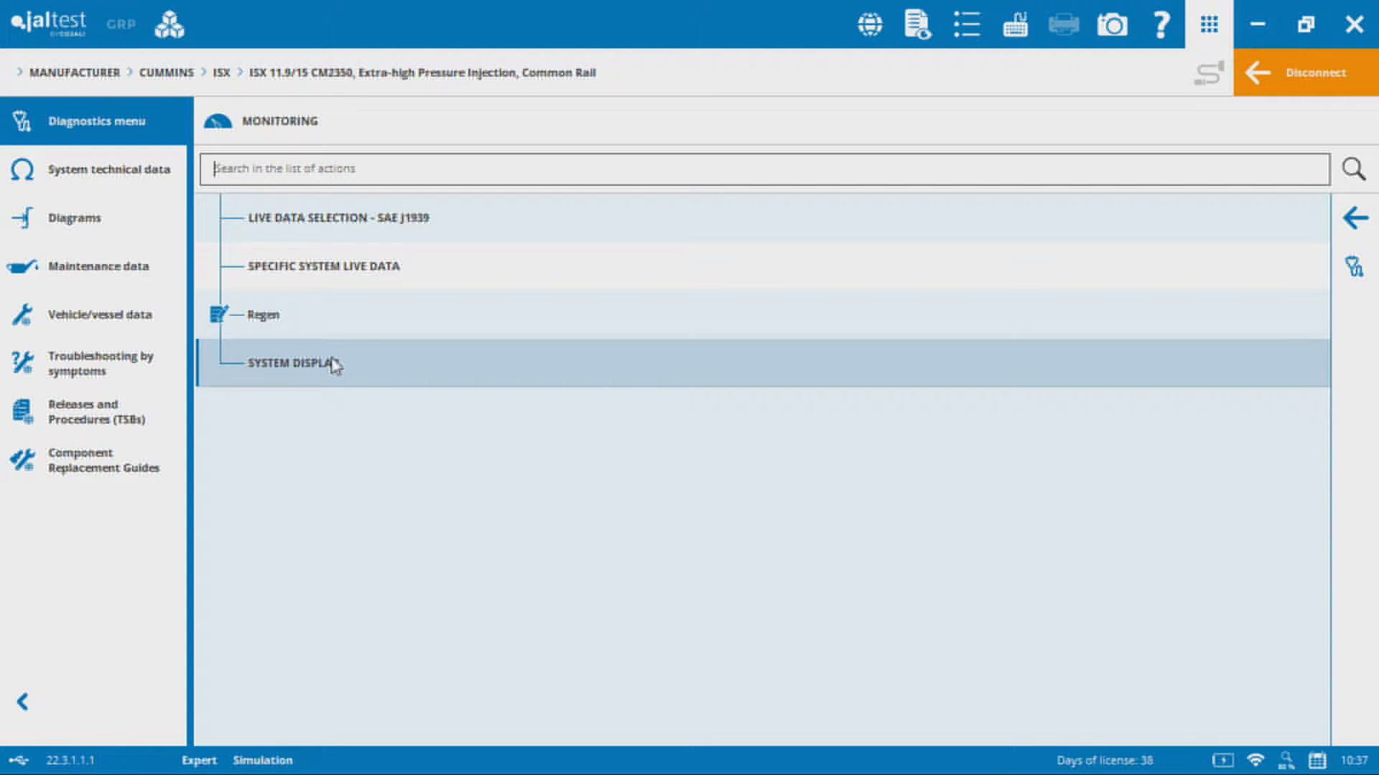
Step: Open System Display on Page 1, the Fuel system diagram with live readings
{"action": "left_click", "coordinate": [333, 364]}
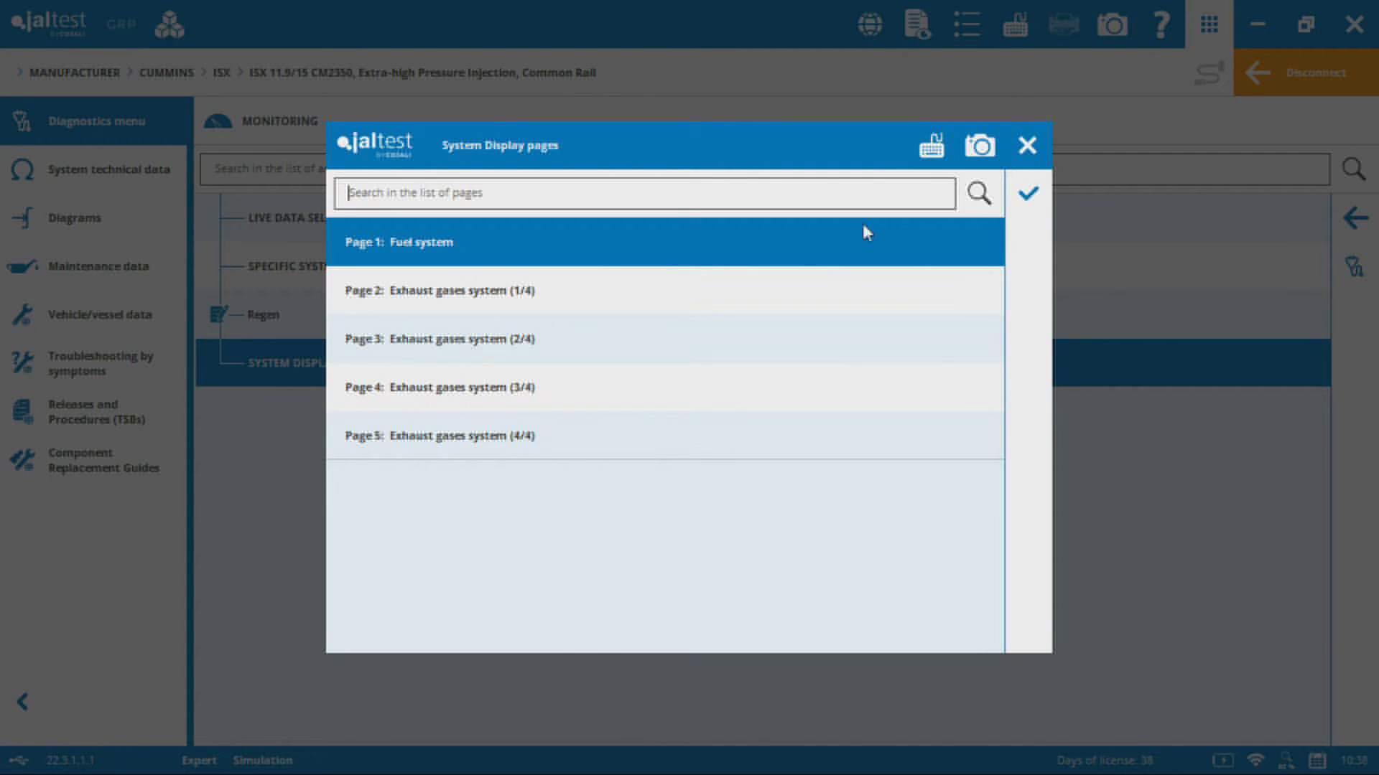
{"action": "left_click", "coordinate": [1038, 197]}
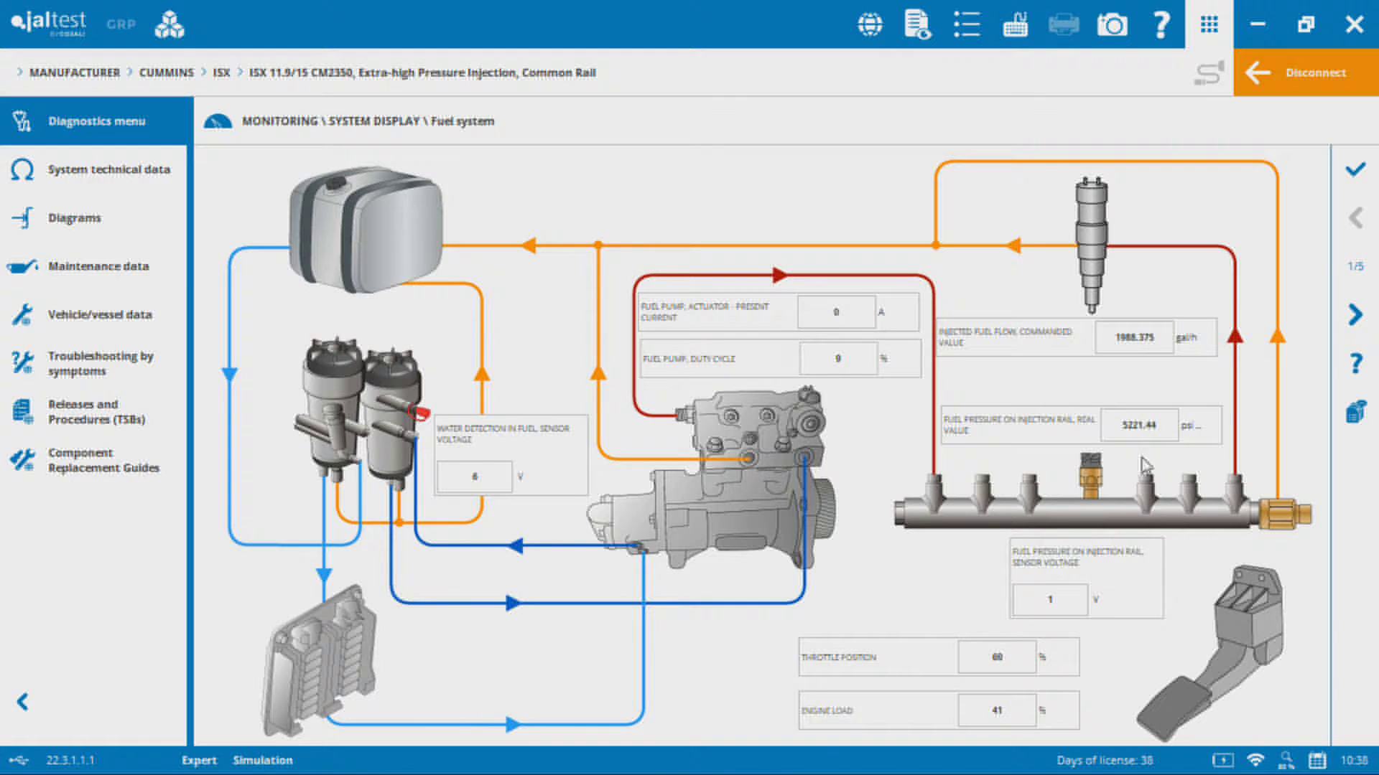
Step: Step through the four exhaust gases diagram pages, then close System Display
{"action": "left_click", "coordinate": [1355, 320]}
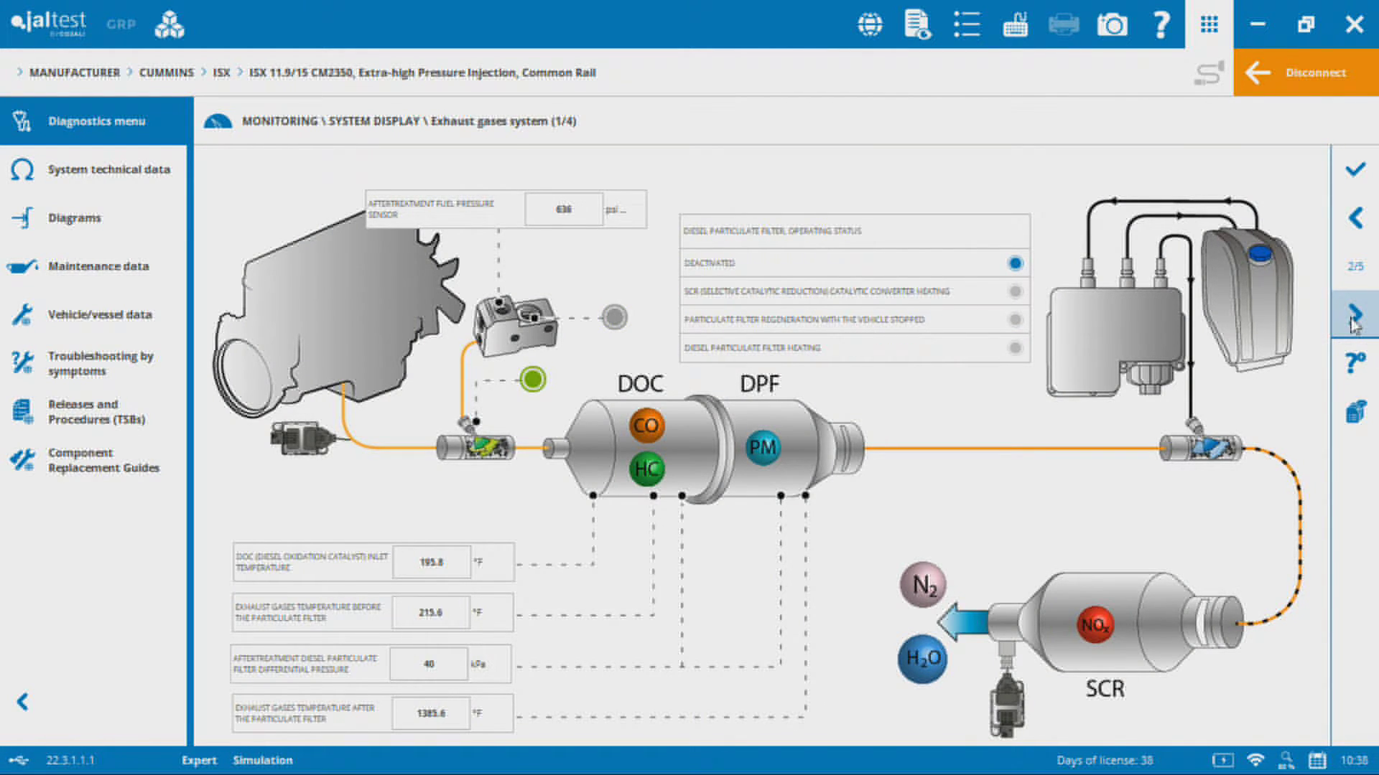
{"action": "left_click", "coordinate": [1348, 325]}
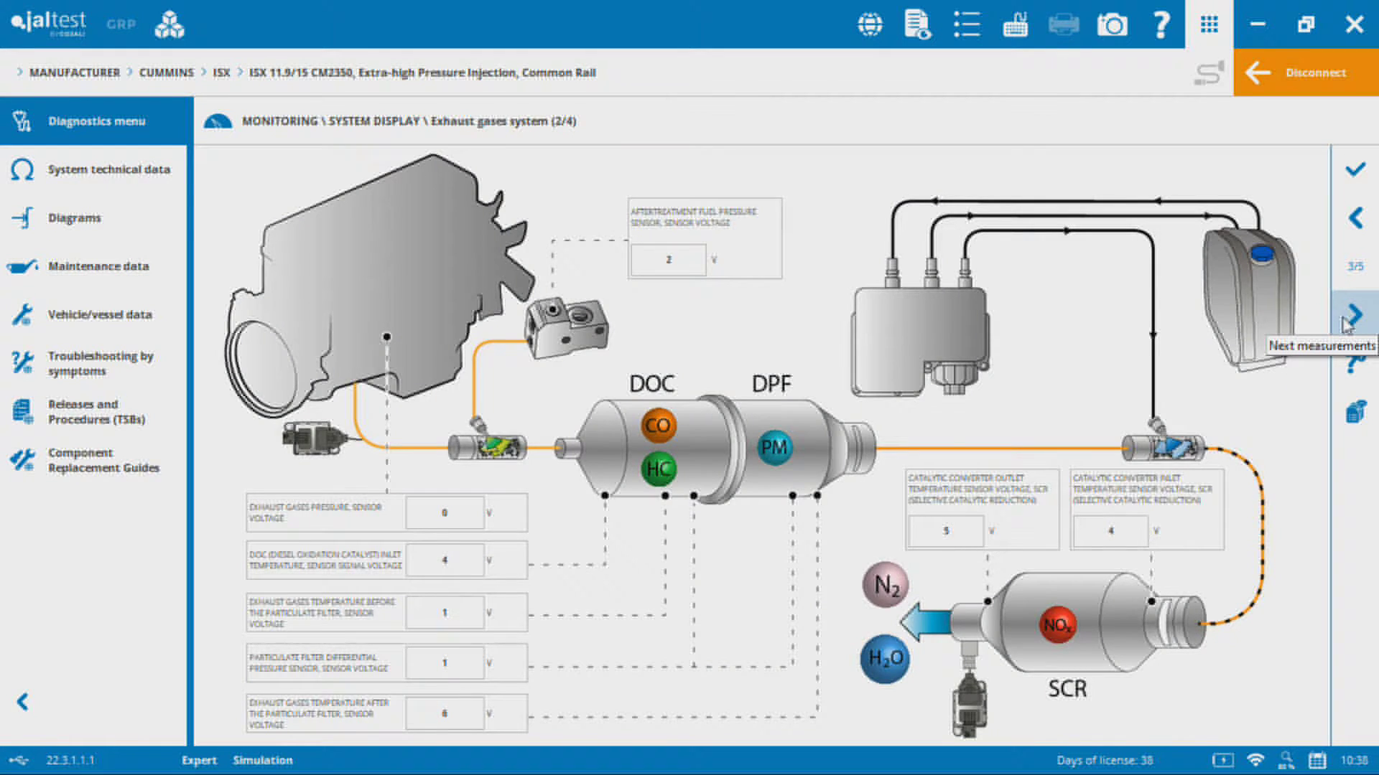
{"action": "left_click", "coordinate": [1350, 321]}
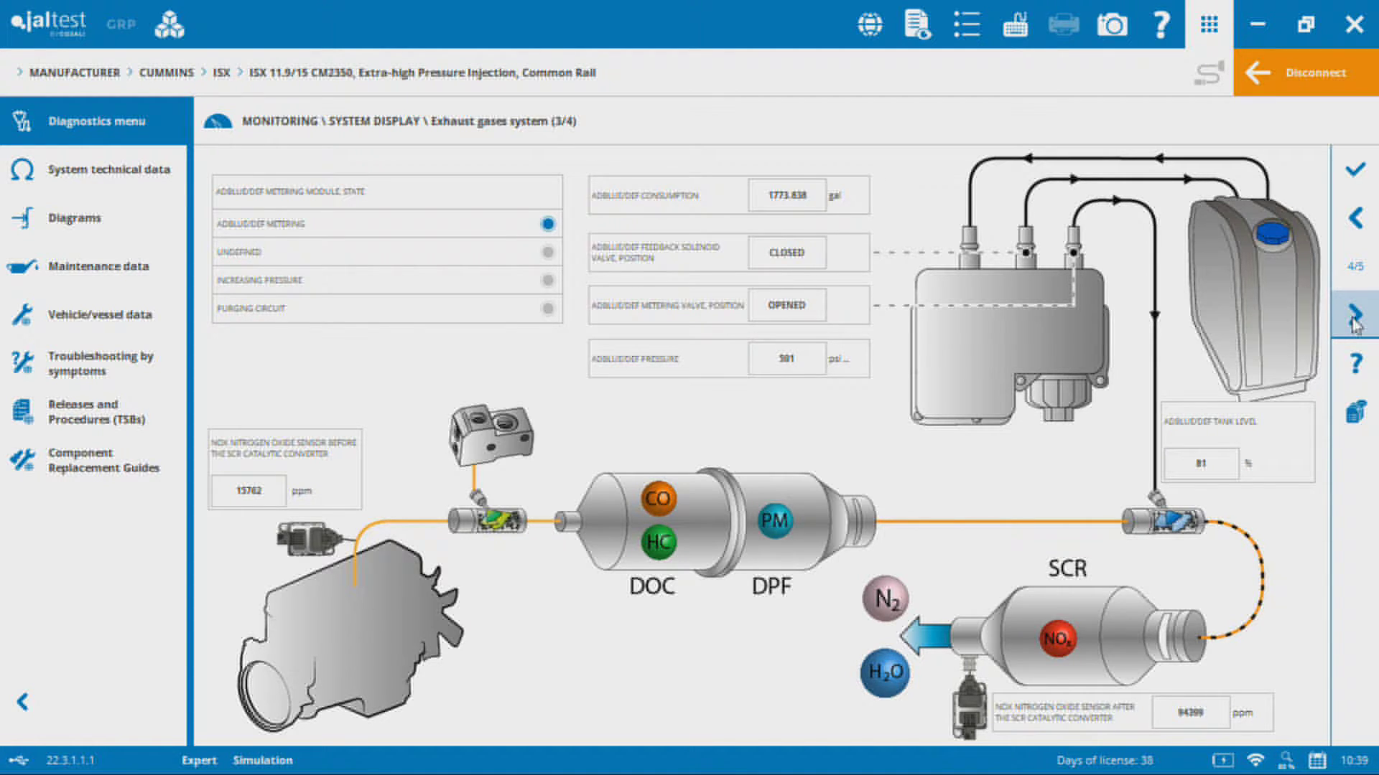
{"action": "left_click", "coordinate": [1355, 315]}
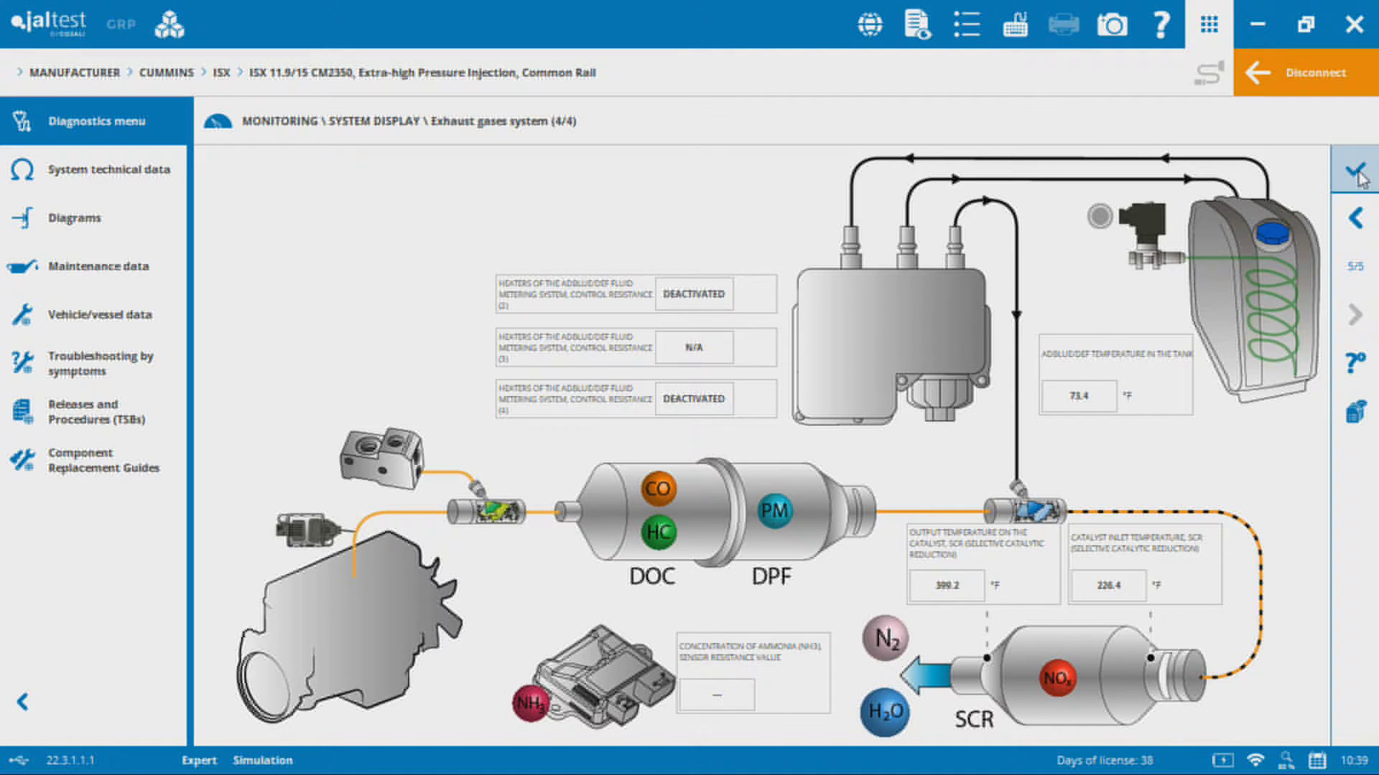
{"action": "left_click", "coordinate": [1360, 178]}
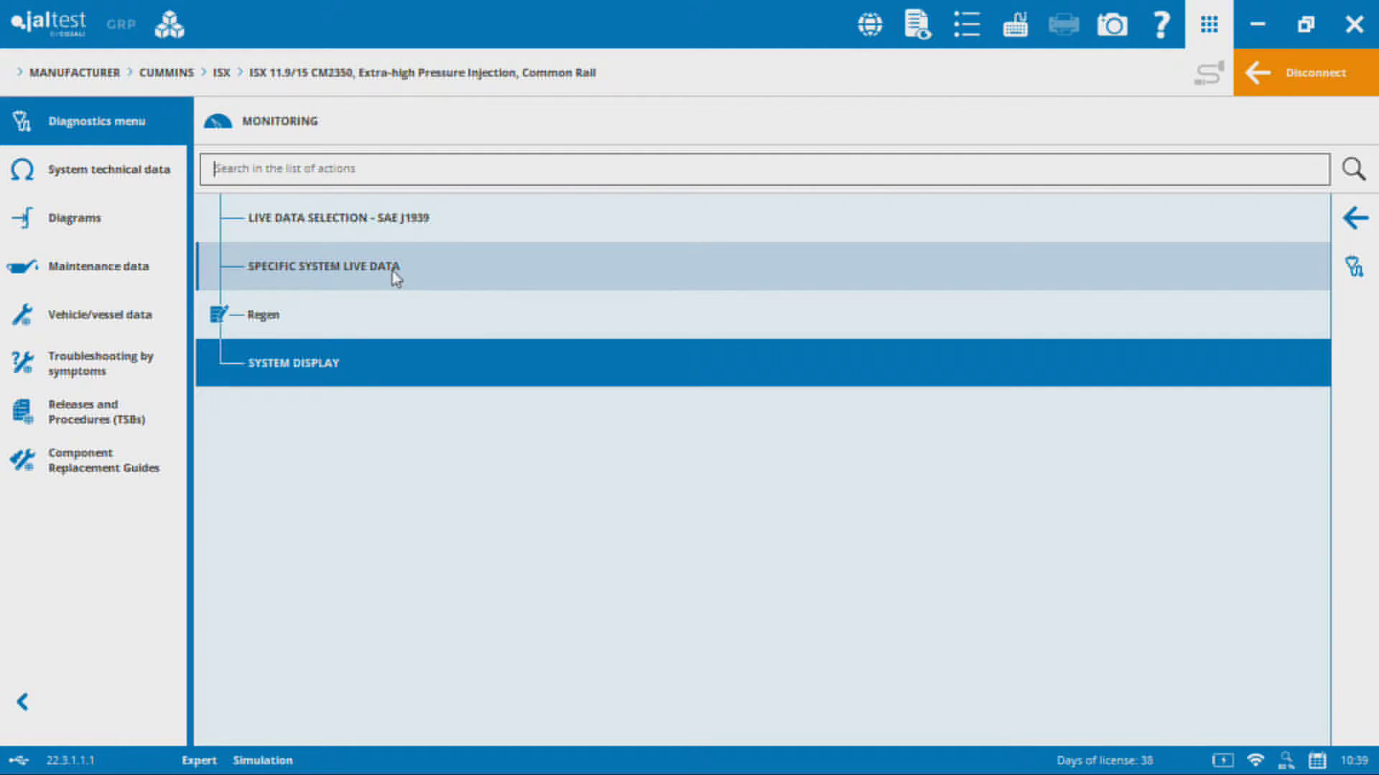
Step: Open SPECIFIC SYSTEM LIVE DATA from the Monitoring list, bringing up the trigger prompt
{"action": "left_click", "coordinate": [396, 278]}
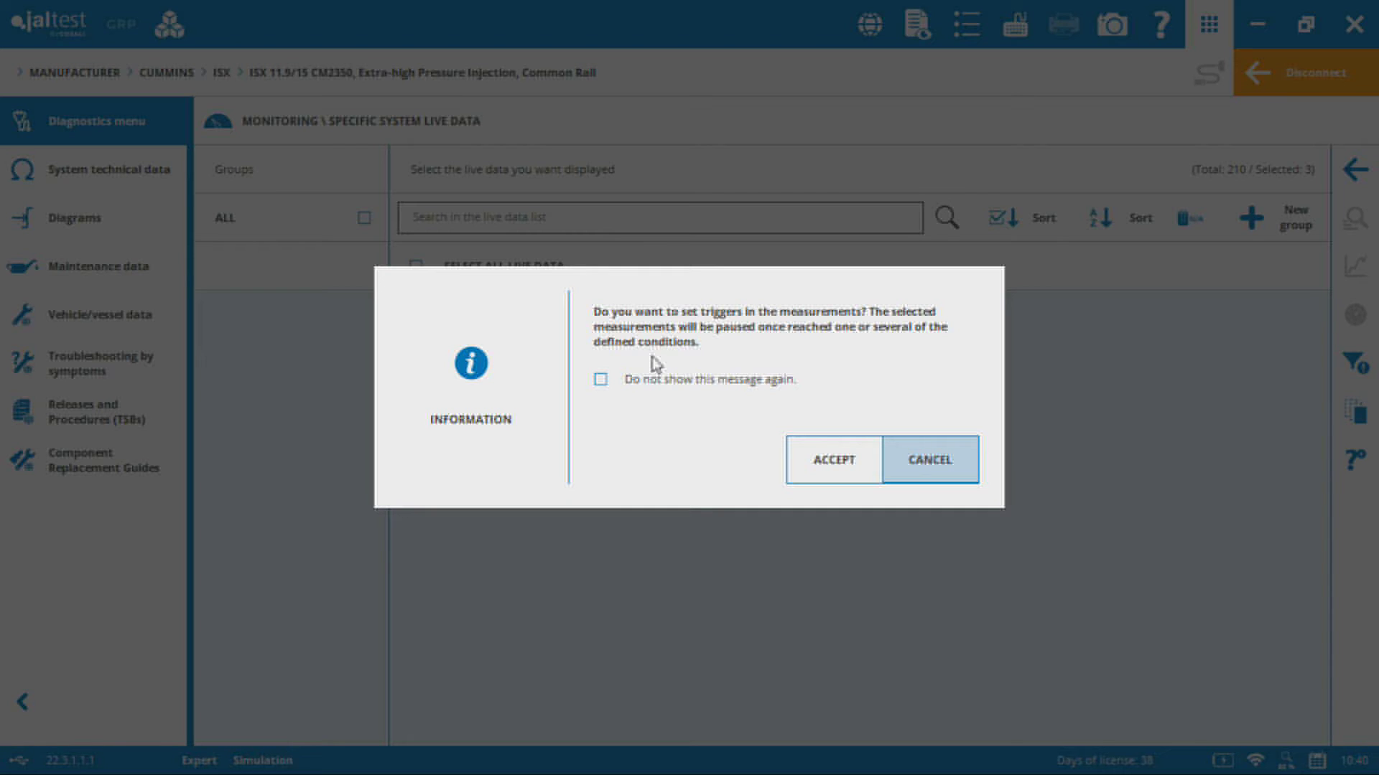
Step: Dismiss the trigger prompt, tick Aftertreatment DPF Differential Pressure, and sort the list A–Z
{"action": "left_click", "coordinate": [825, 463]}
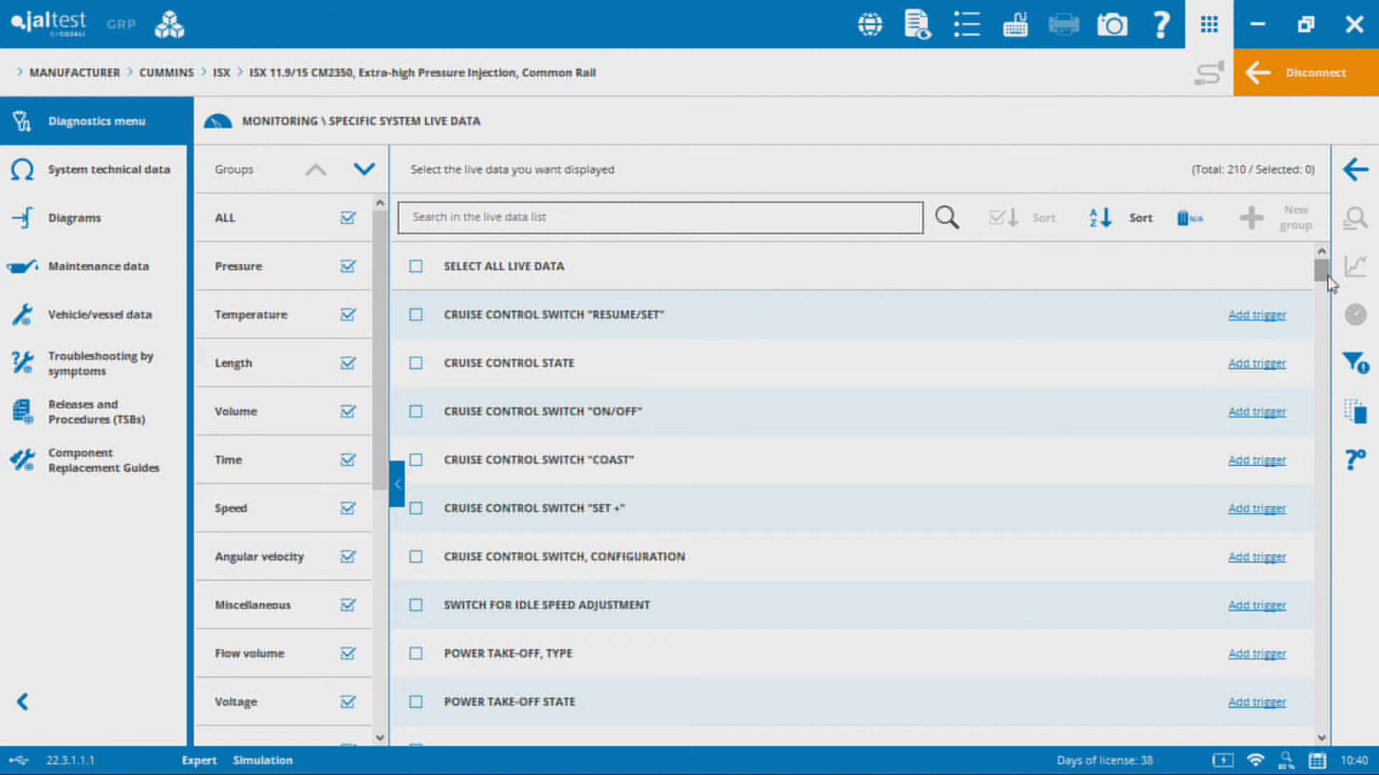
{"action": "left_click_drag", "start_coordinate": [1327, 283], "coordinate": [1323, 382]}
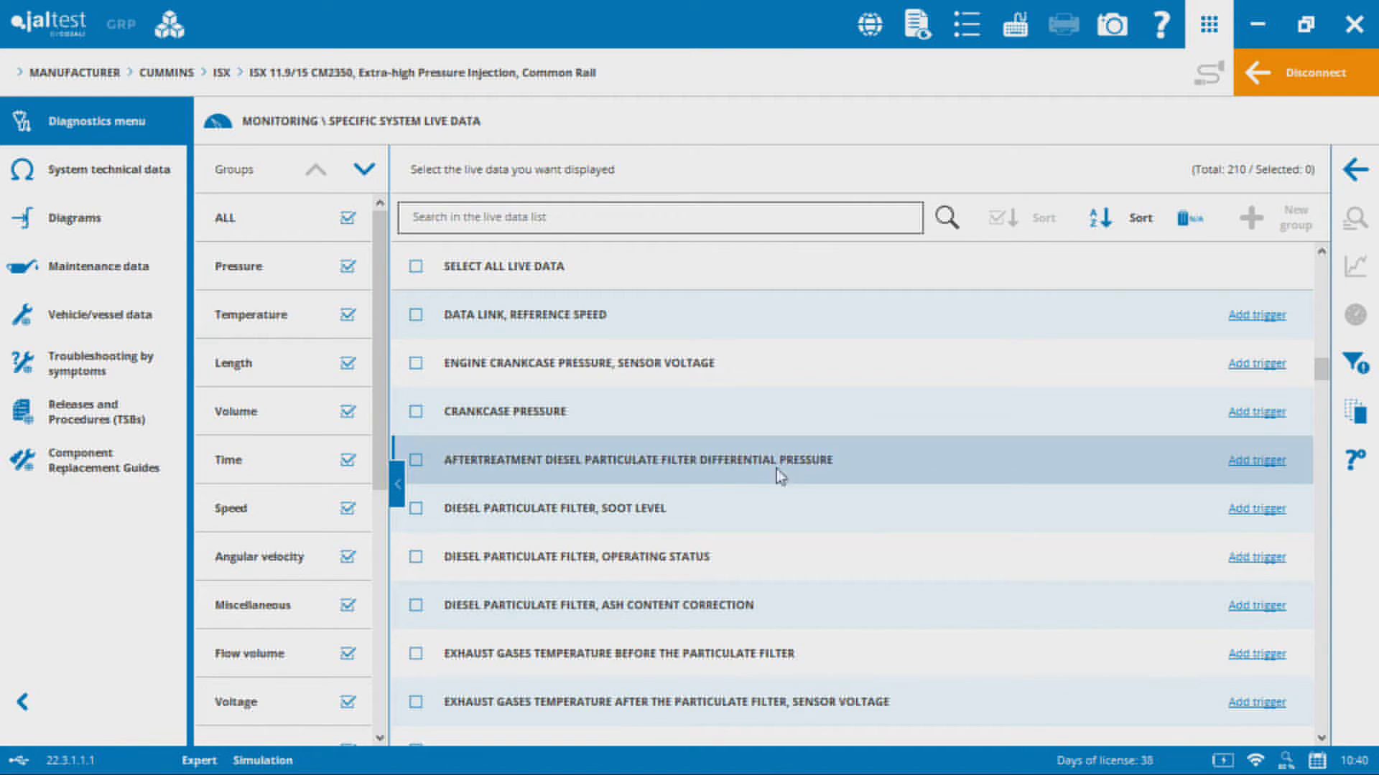
{"action": "left_click", "coordinate": [416, 460]}
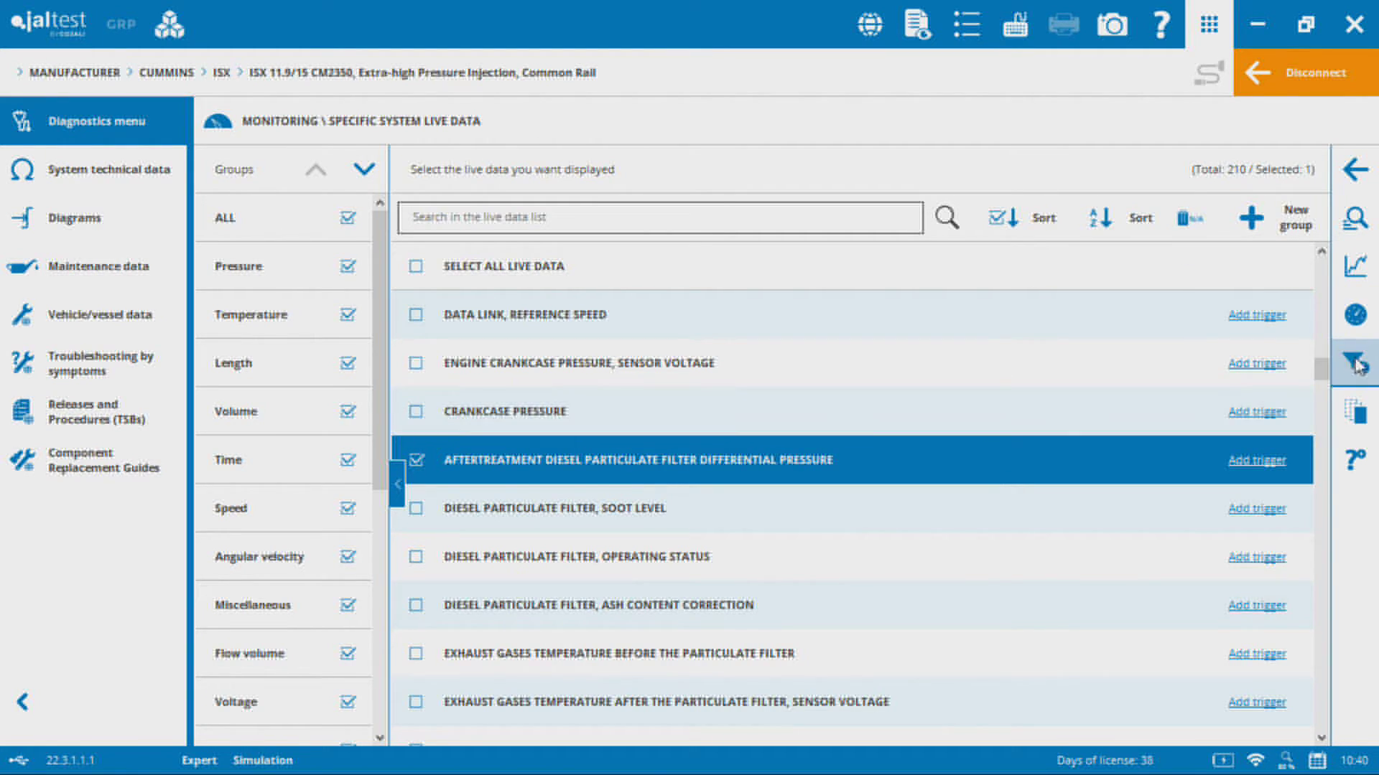
{"action": "left_click", "coordinate": [1131, 217]}
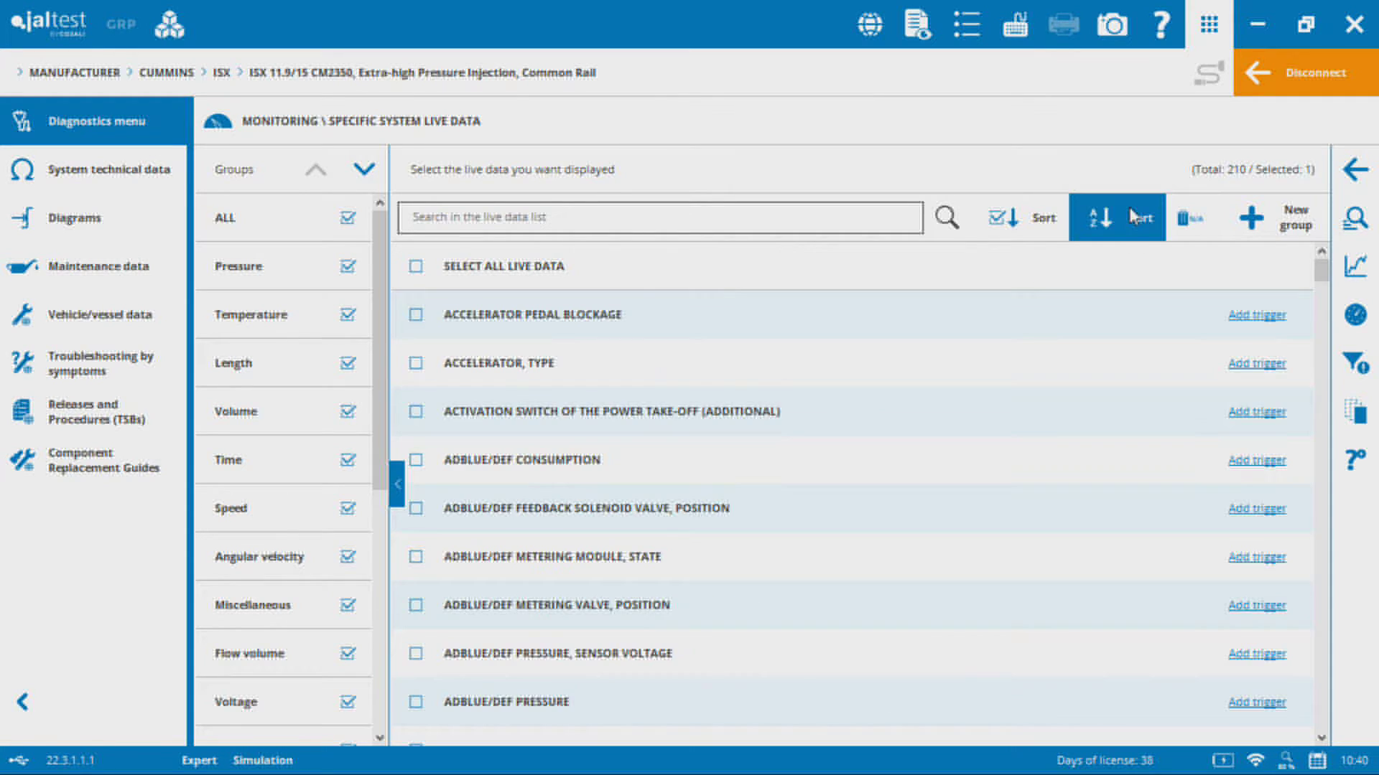
{"action": "left_click", "coordinate": [1323, 265]}
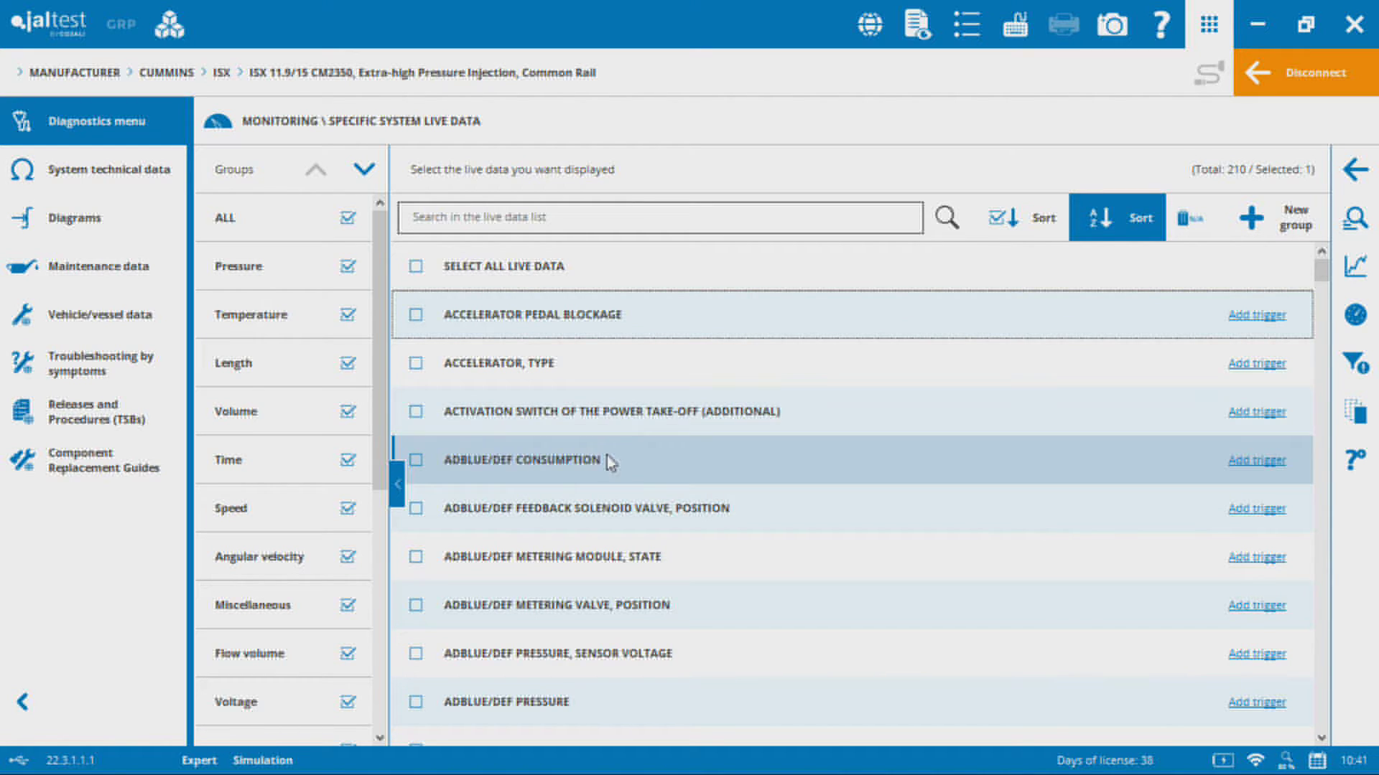
{"action": "left_click", "coordinate": [351, 223]}
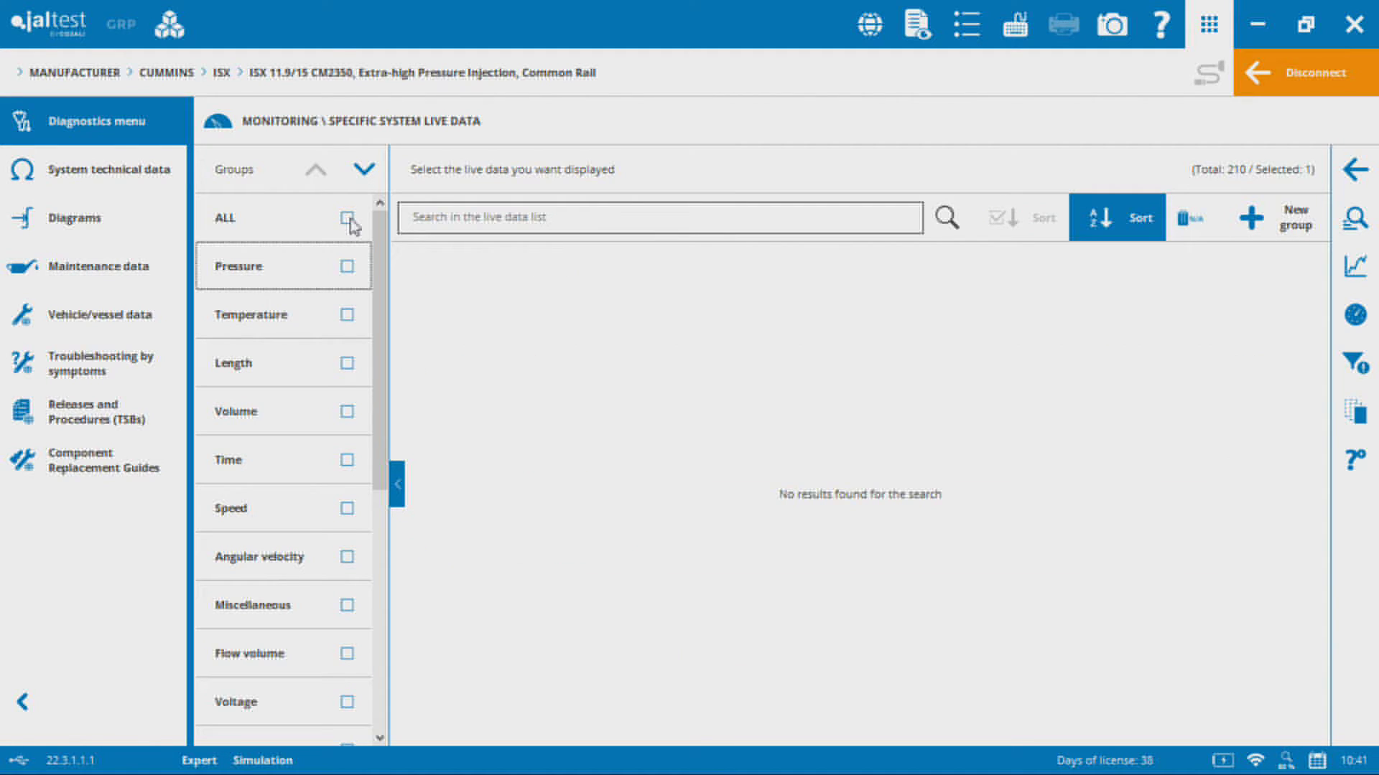
{"action": "left_click", "coordinate": [348, 317]}
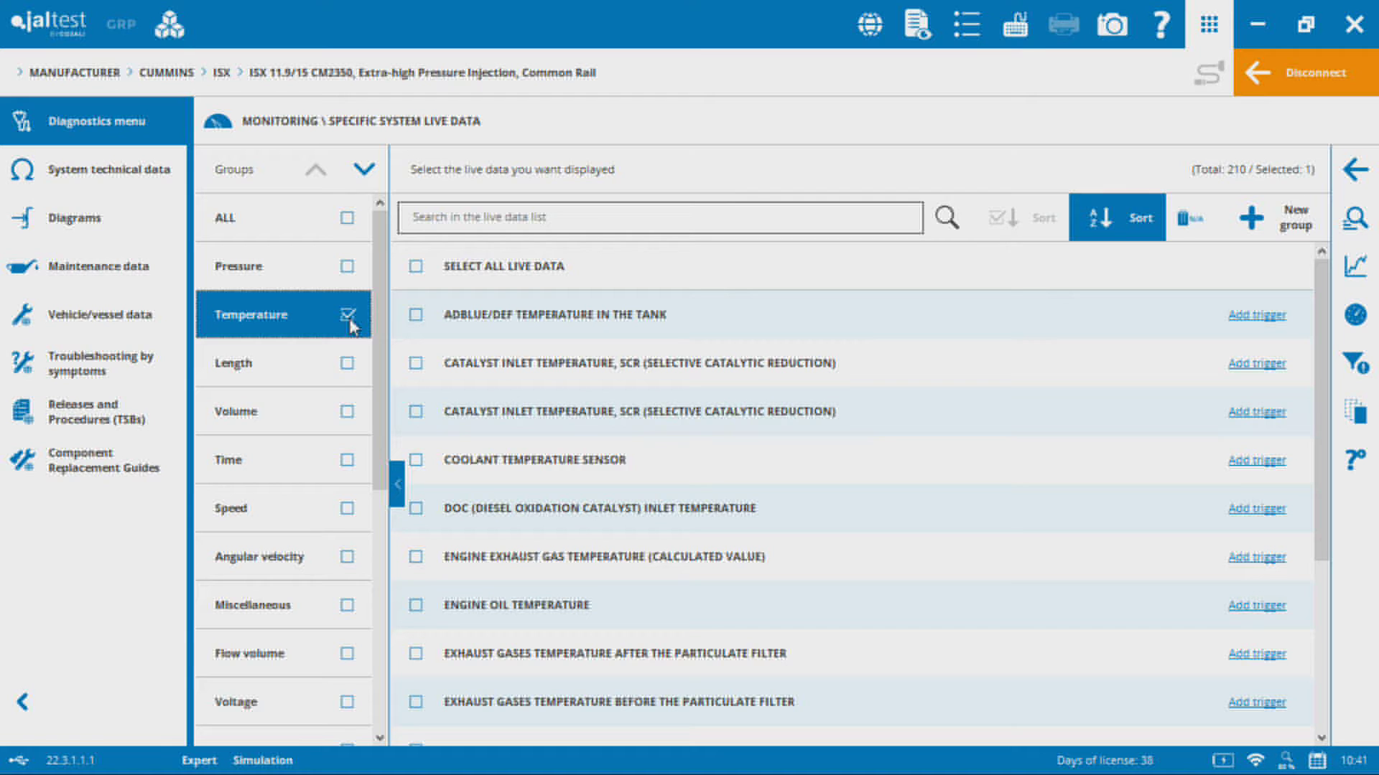
{"action": "left_click_drag", "start_coordinate": [1325, 424], "coordinate": [1319, 391]}
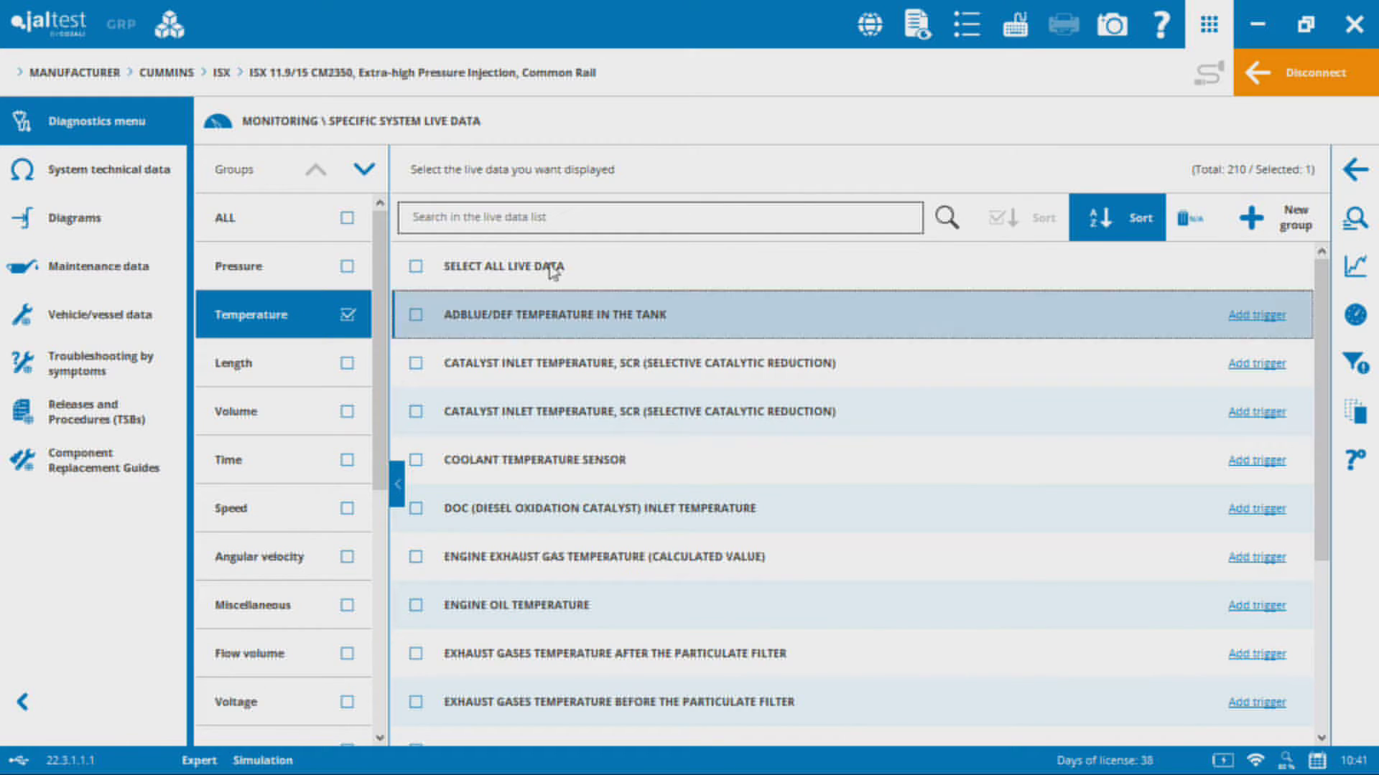
{"action": "left_click", "coordinate": [456, 217]}
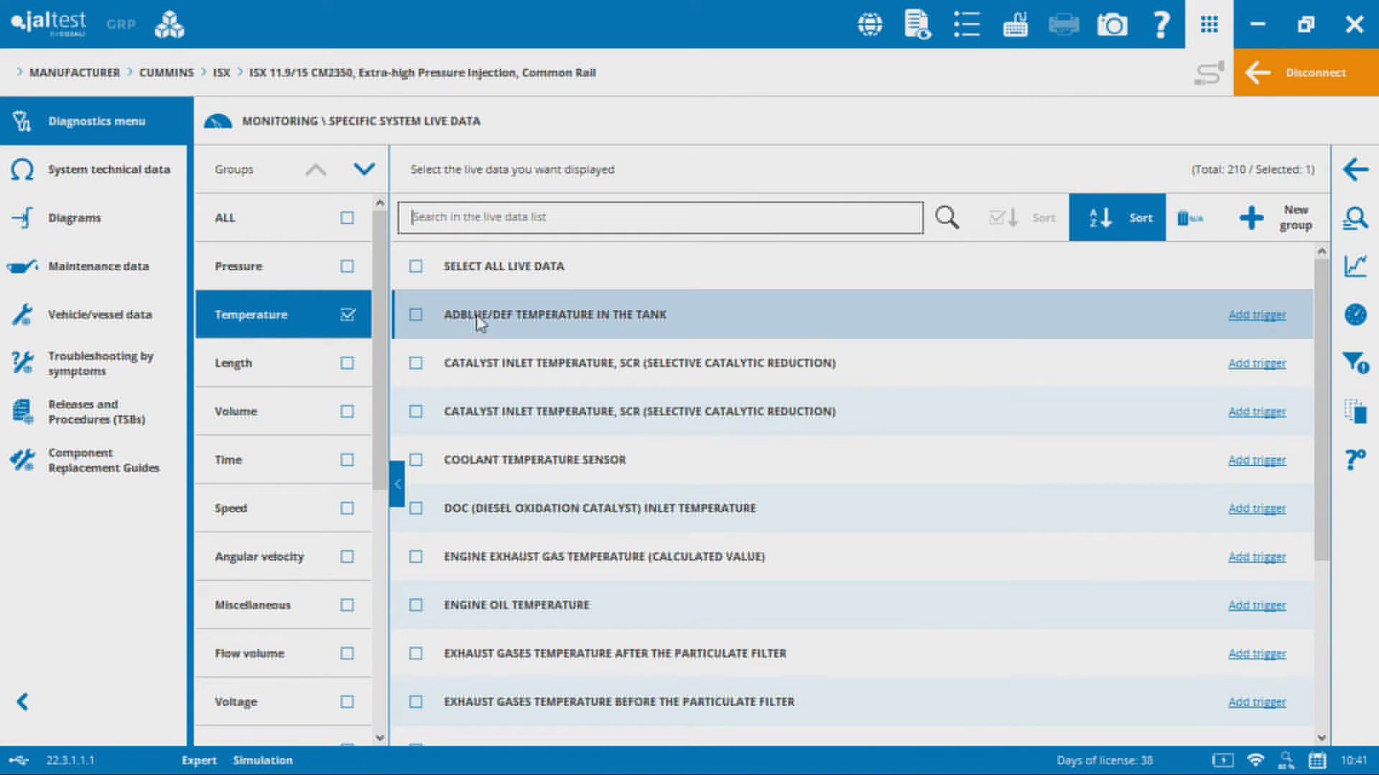
Step: Search the live data for 'cata' and tick DOC inlet temperature
{"action": "left_click", "coordinate": [511, 216]}
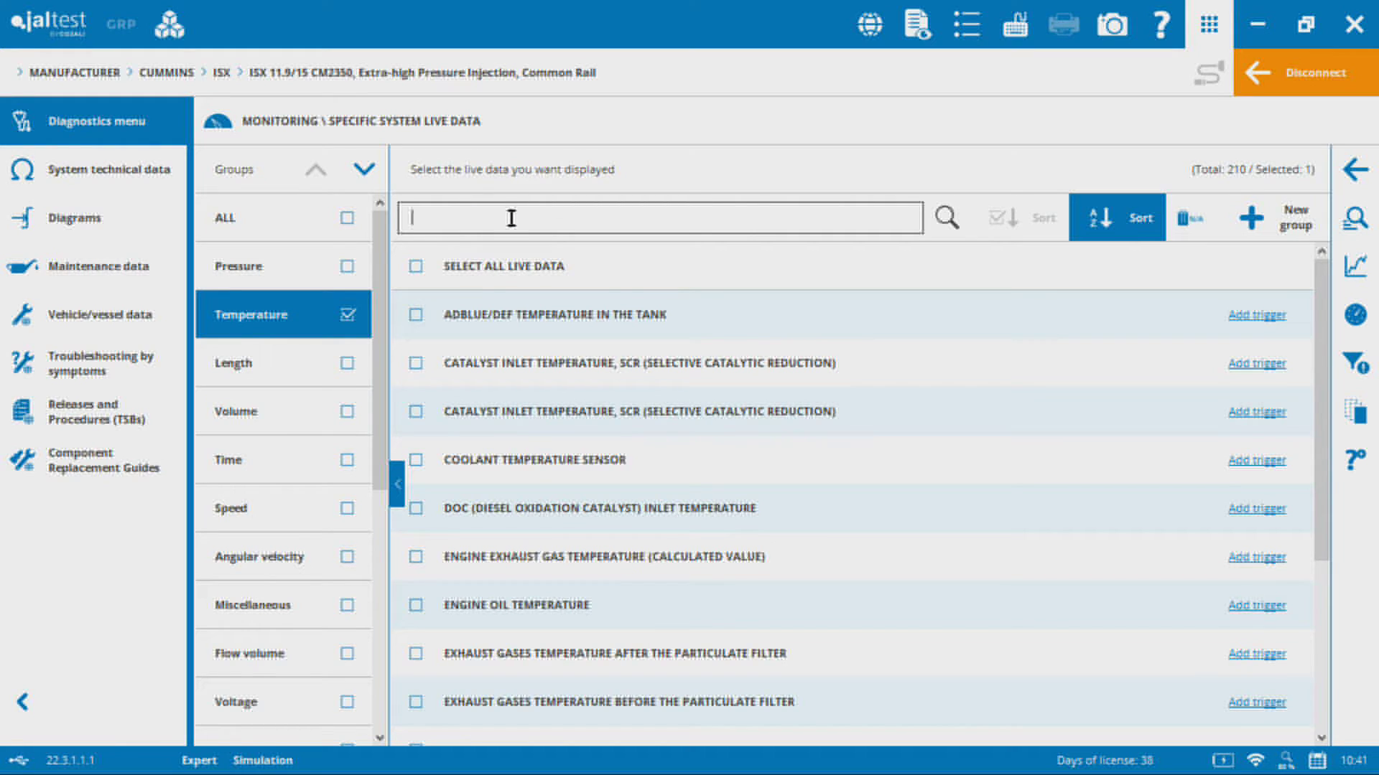
{"action": "type", "text": "cata"}
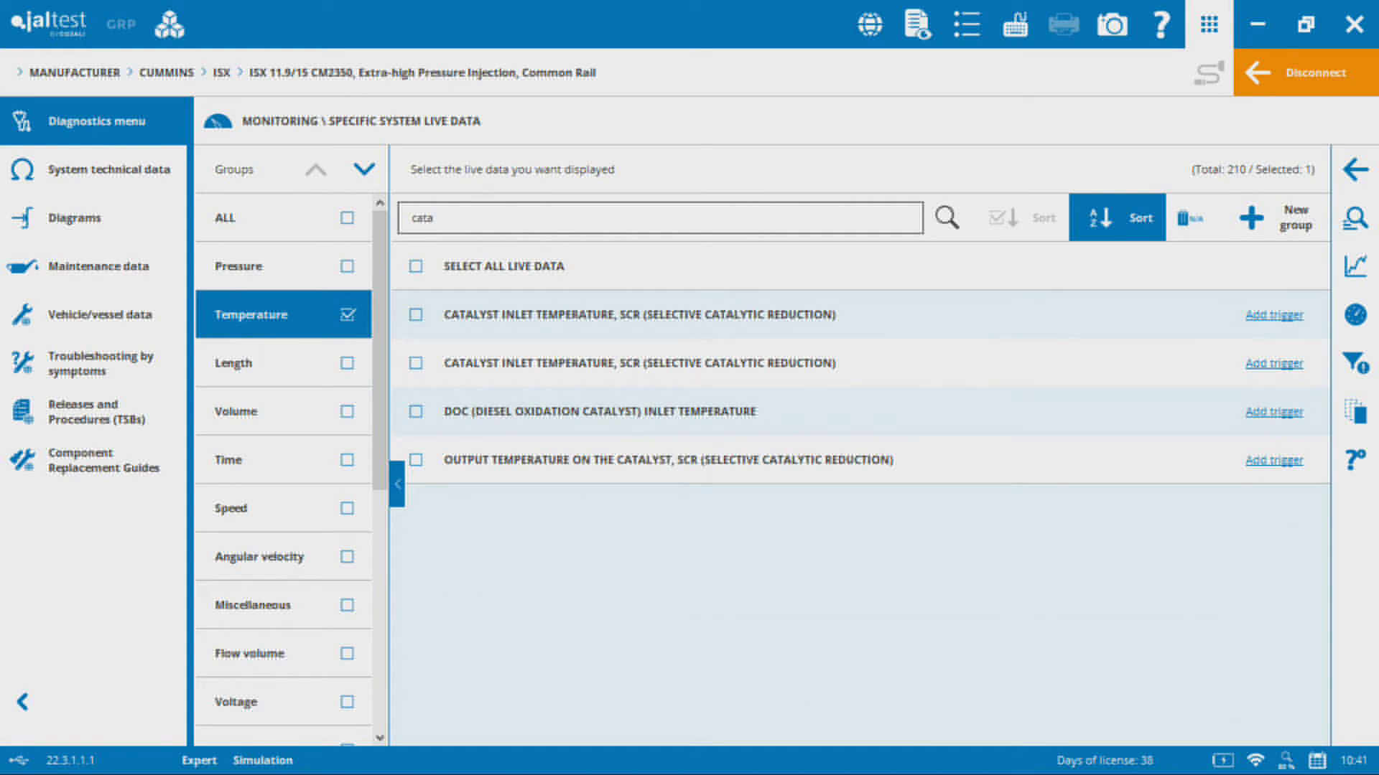
{"action": "left_click", "coordinate": [414, 412]}
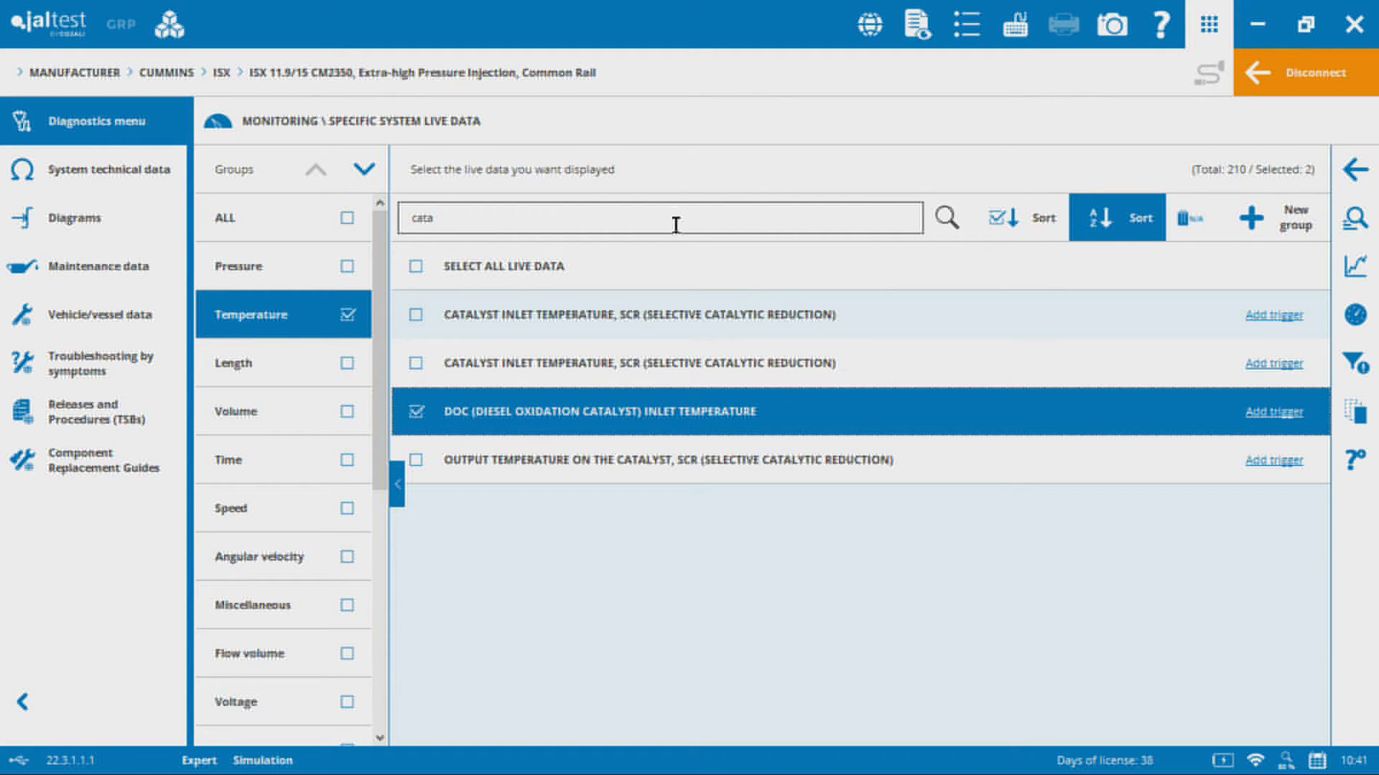
{"action": "key", "text": "BackSpace"}
{"action": "key", "text": "BackSpace"}
{"action": "key", "text": "BackSpace"}
{"action": "key", "text": "BackSpace"}
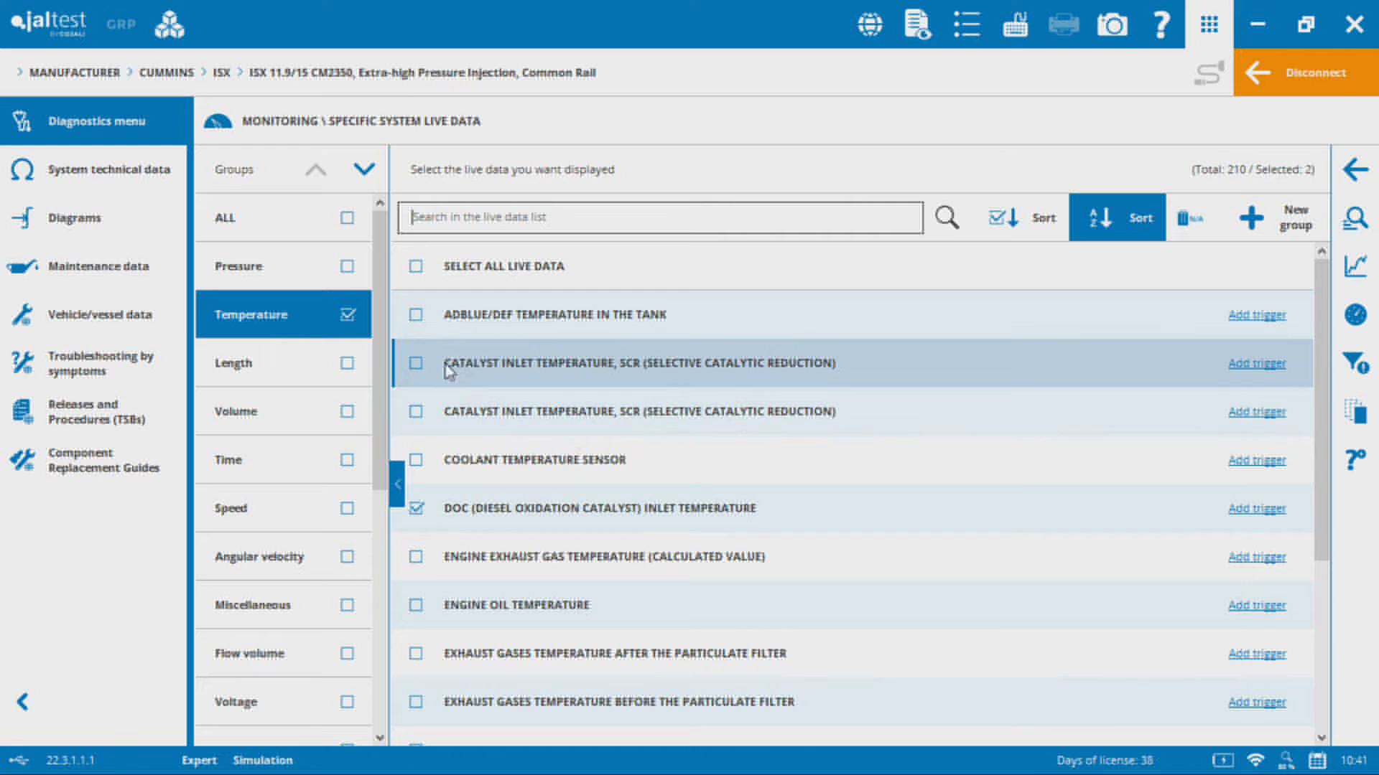
Step: Filter to the Pressure group and tick Barometric Pressure
{"action": "left_click", "coordinate": [354, 310]}
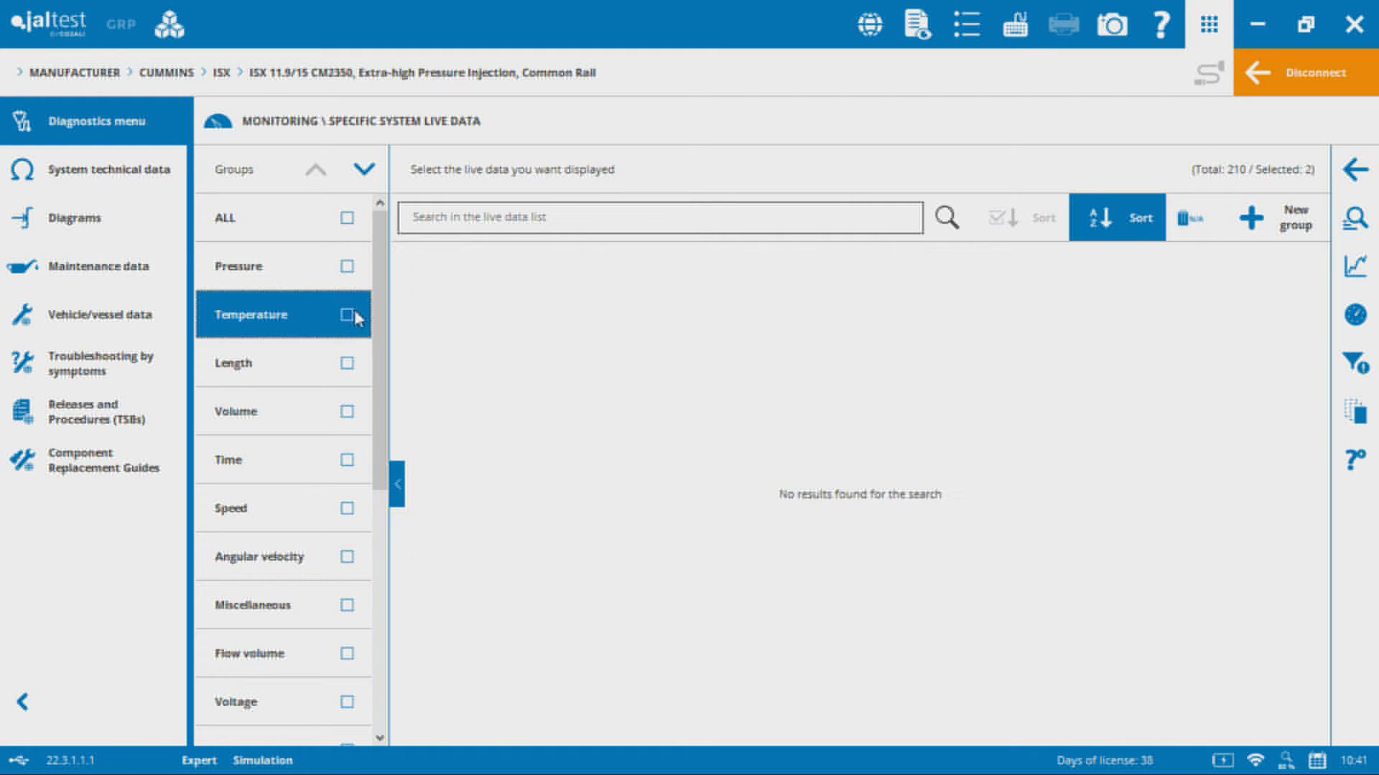
{"action": "left_click", "coordinate": [349, 267]}
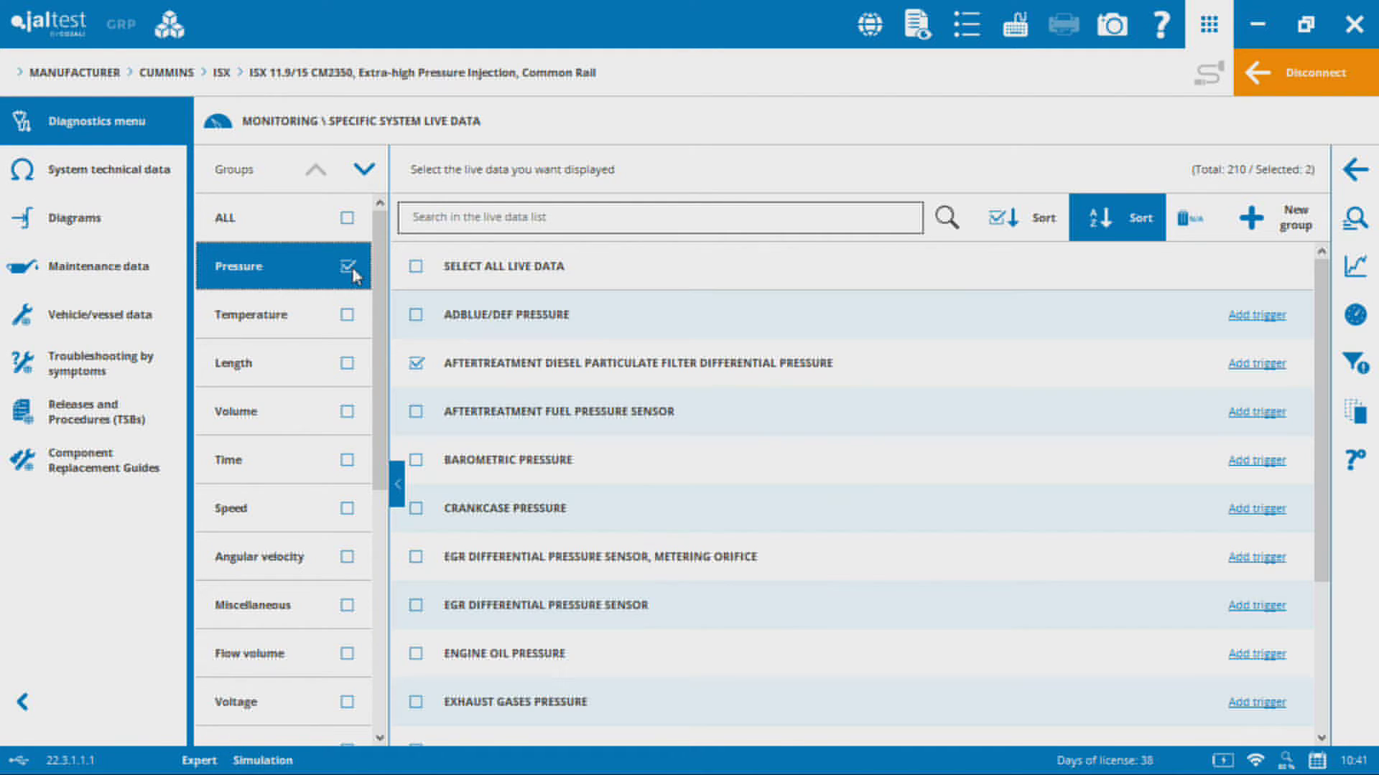
{"action": "left_click", "coordinate": [416, 460]}
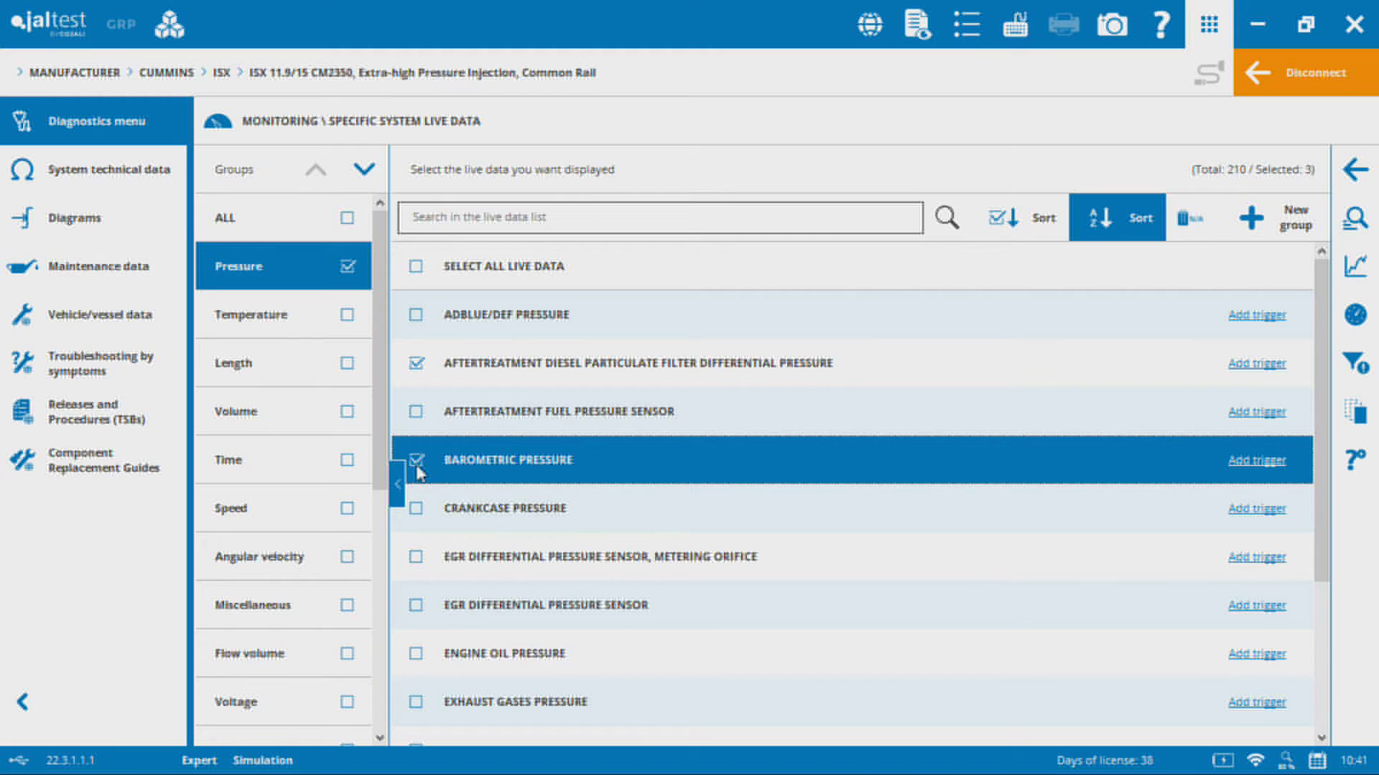
{"action": "left_click", "coordinate": [348, 267]}
Step: Filter to Angular velocity, tick Engine Speed, then show all groups again
{"action": "left_click", "coordinate": [350, 558]}
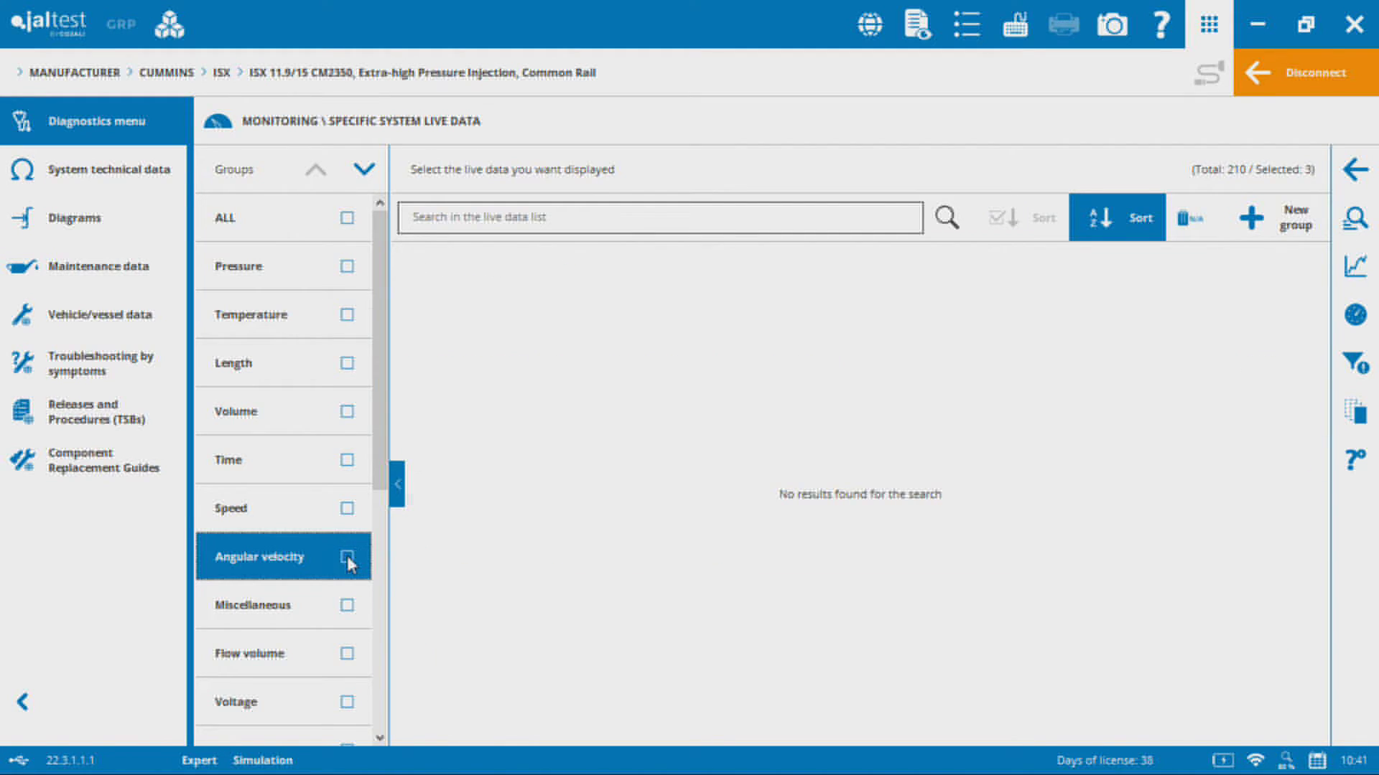
{"action": "left_click", "coordinate": [415, 366]}
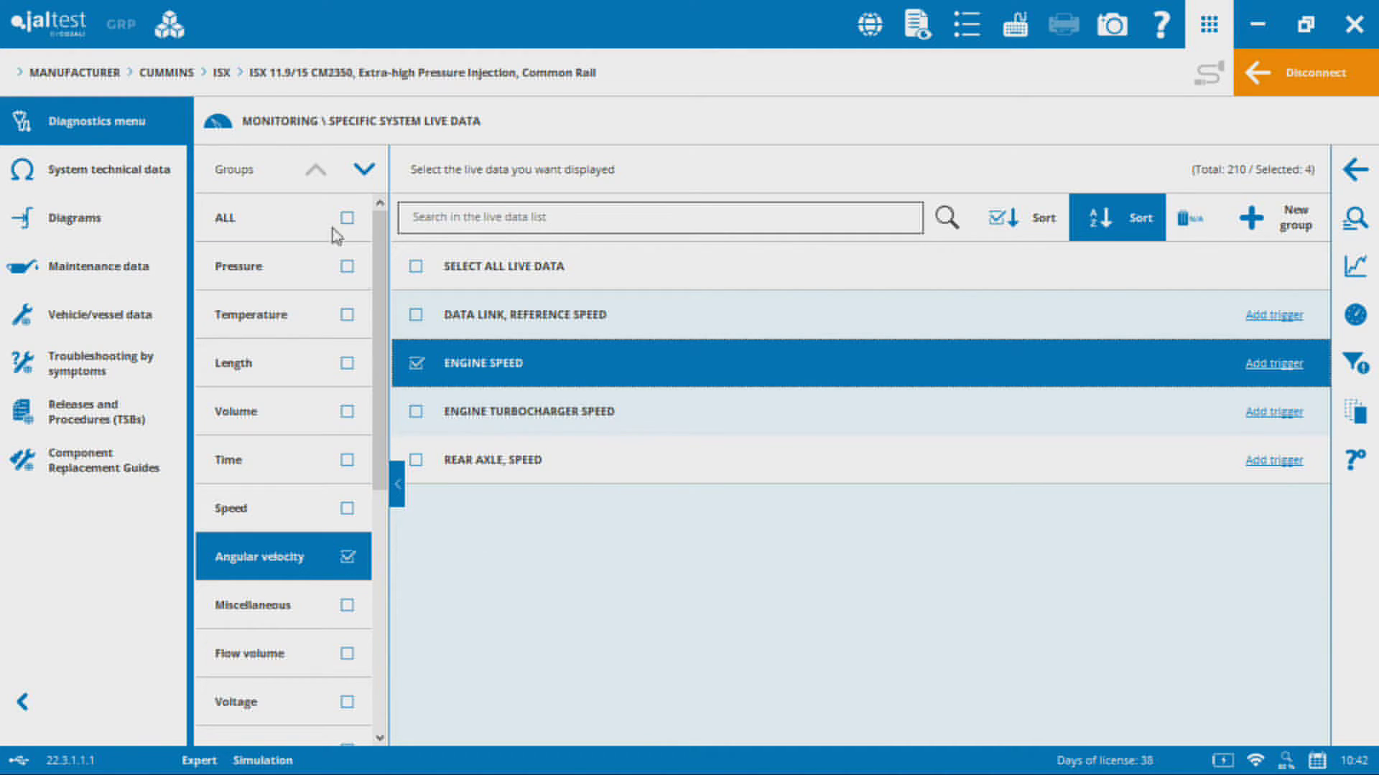
{"action": "left_click", "coordinate": [356, 224]}
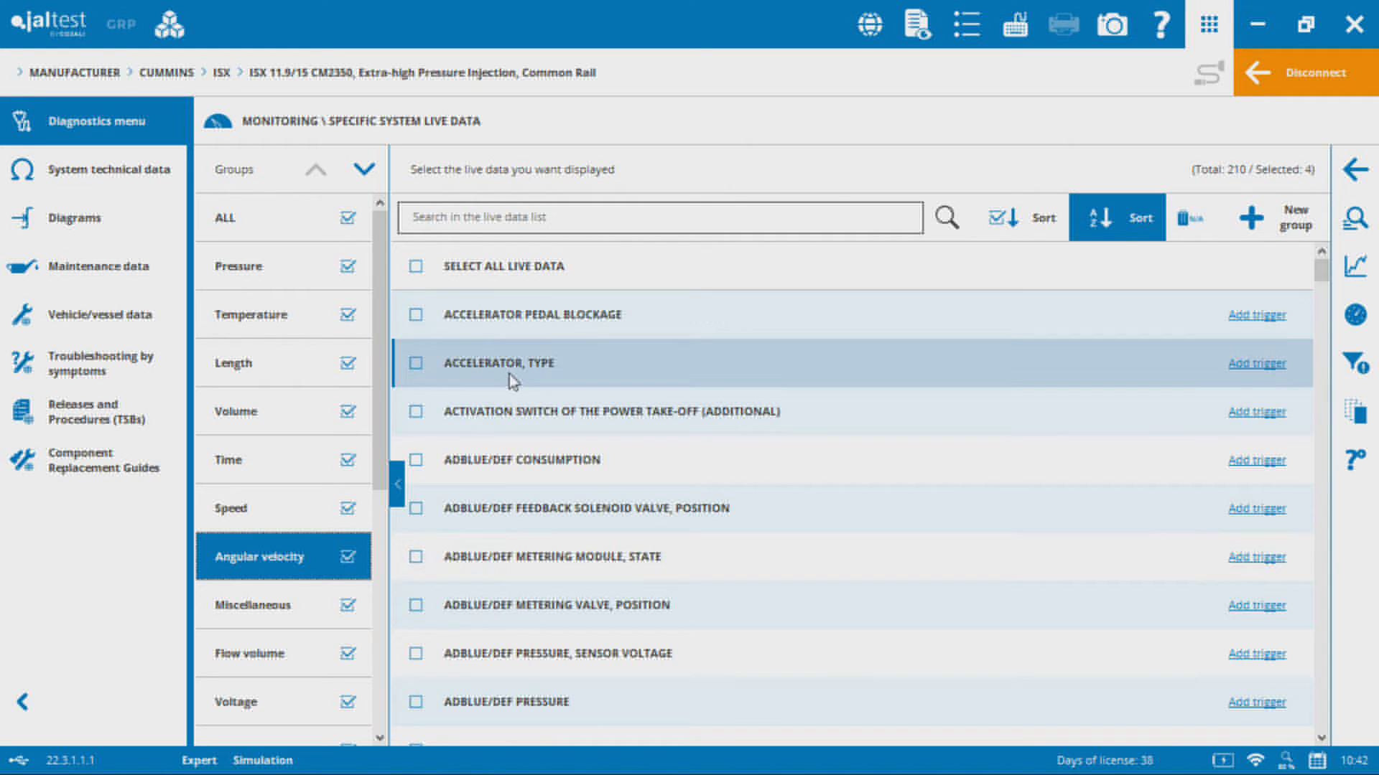
{"action": "scroll", "coordinate": [742, 517], "scroll_direction": "down", "scroll_amount": 13}
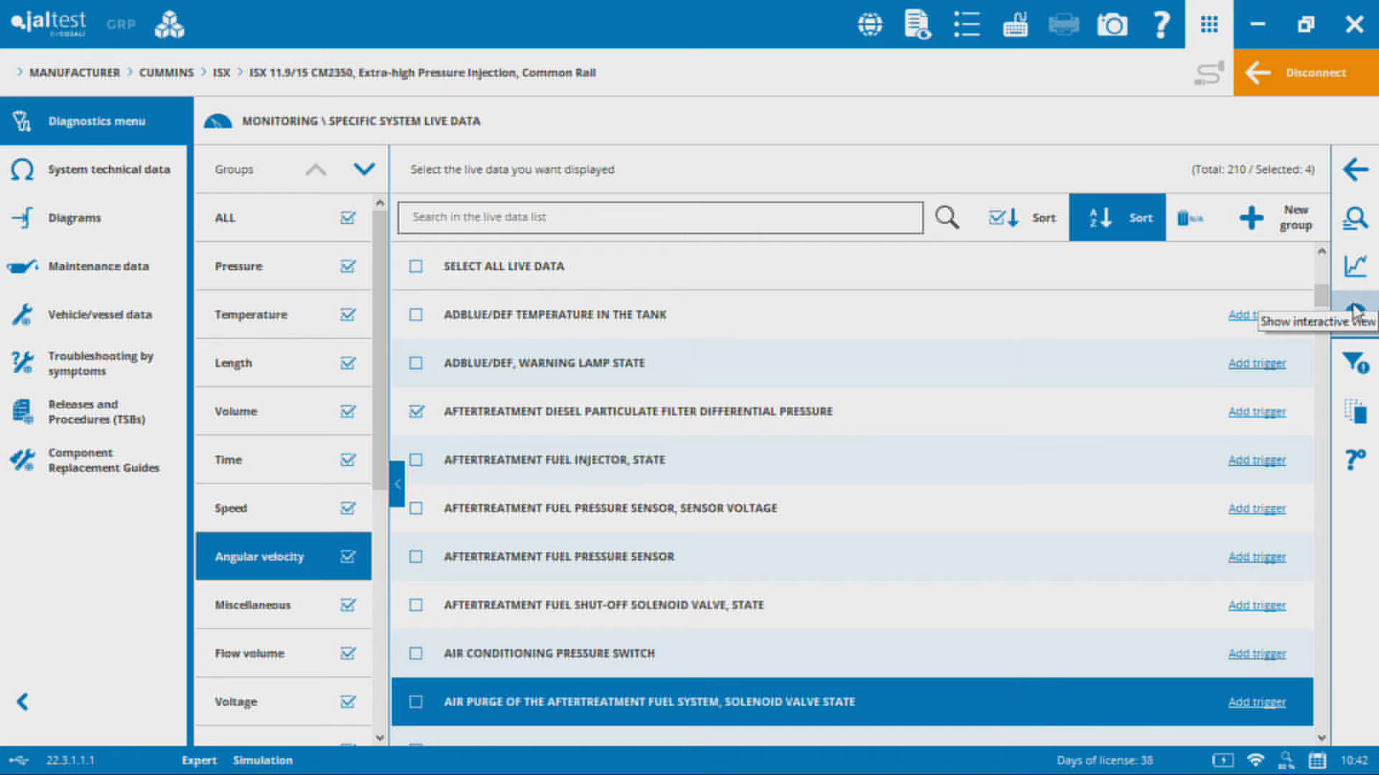
{"action": "left_click", "coordinate": [1362, 217]}
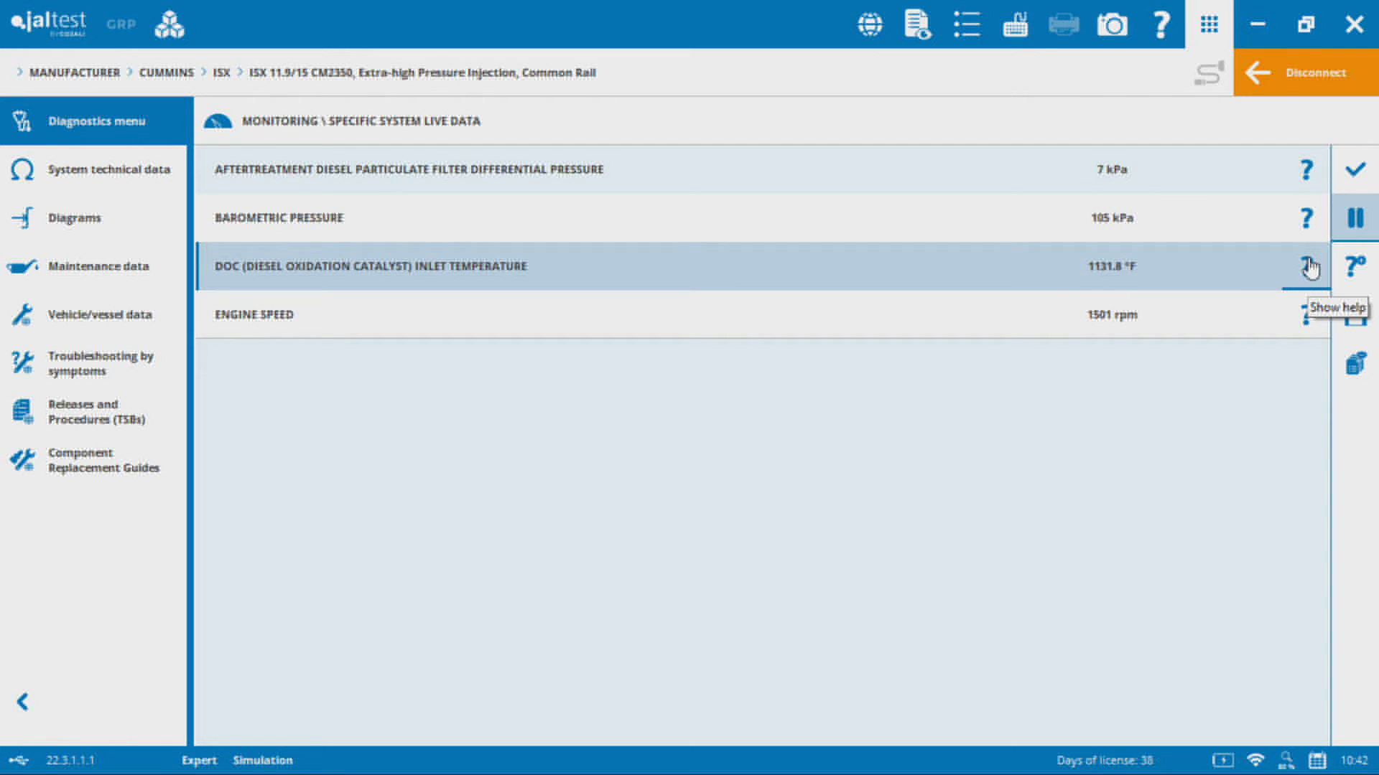
{"action": "left_click", "coordinate": [1306, 272]}
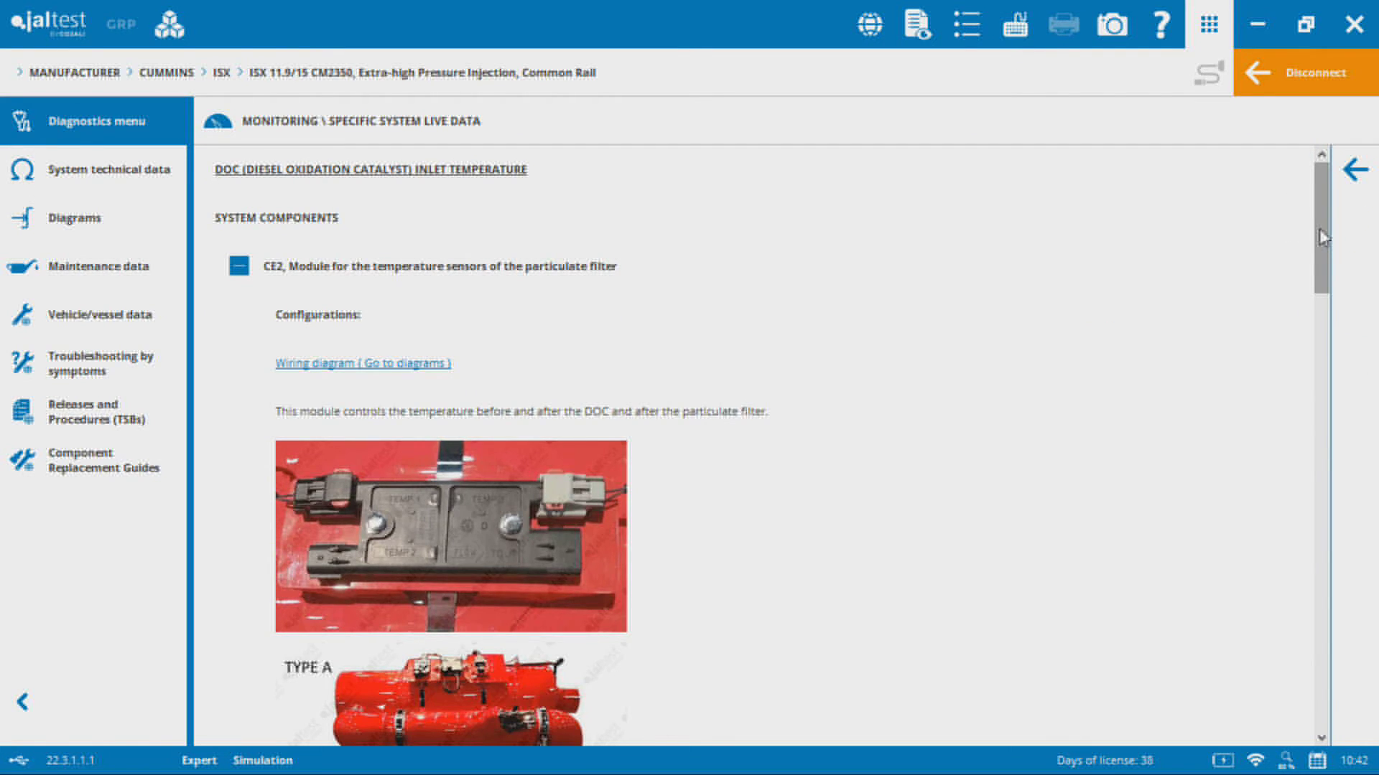
{"action": "left_click_drag", "start_coordinate": [1321, 239], "coordinate": [1323, 187]}
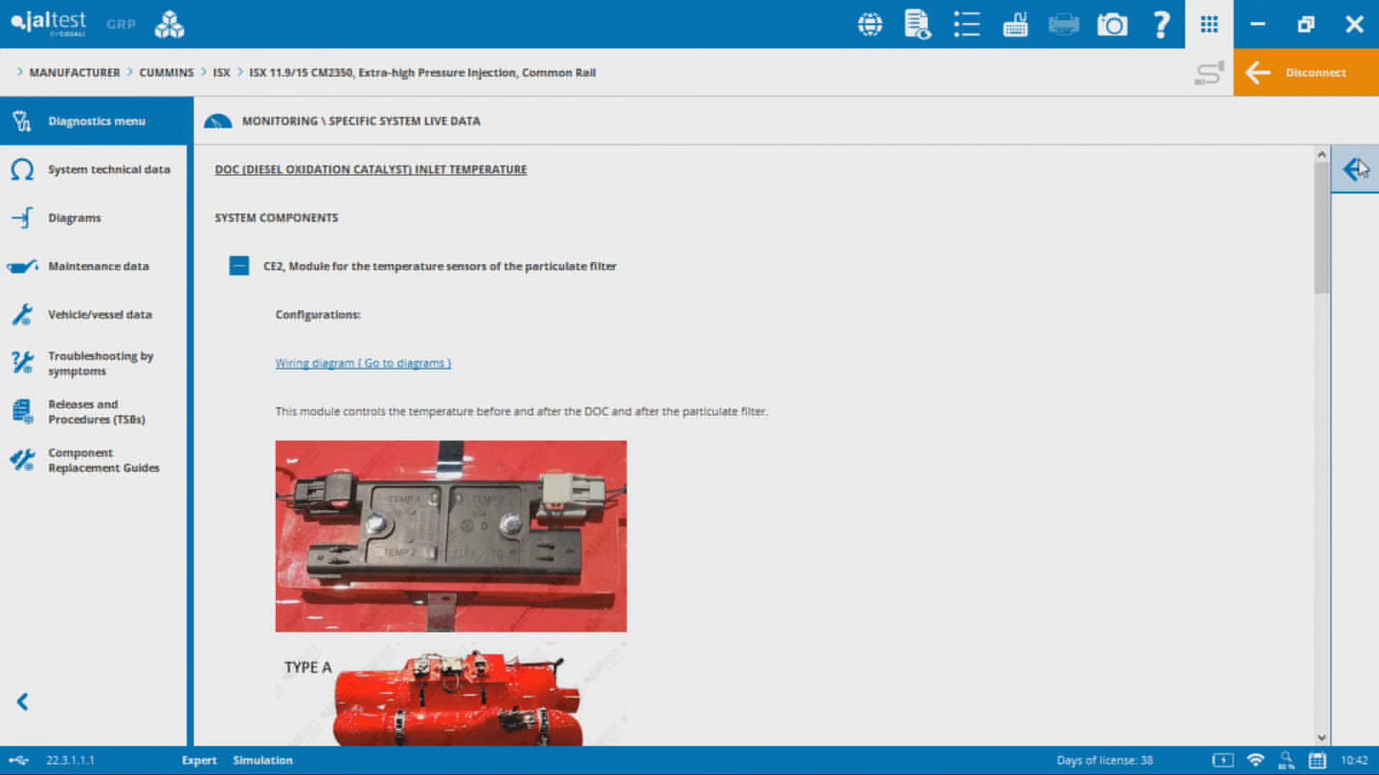
{"action": "left_click", "coordinate": [1357, 172]}
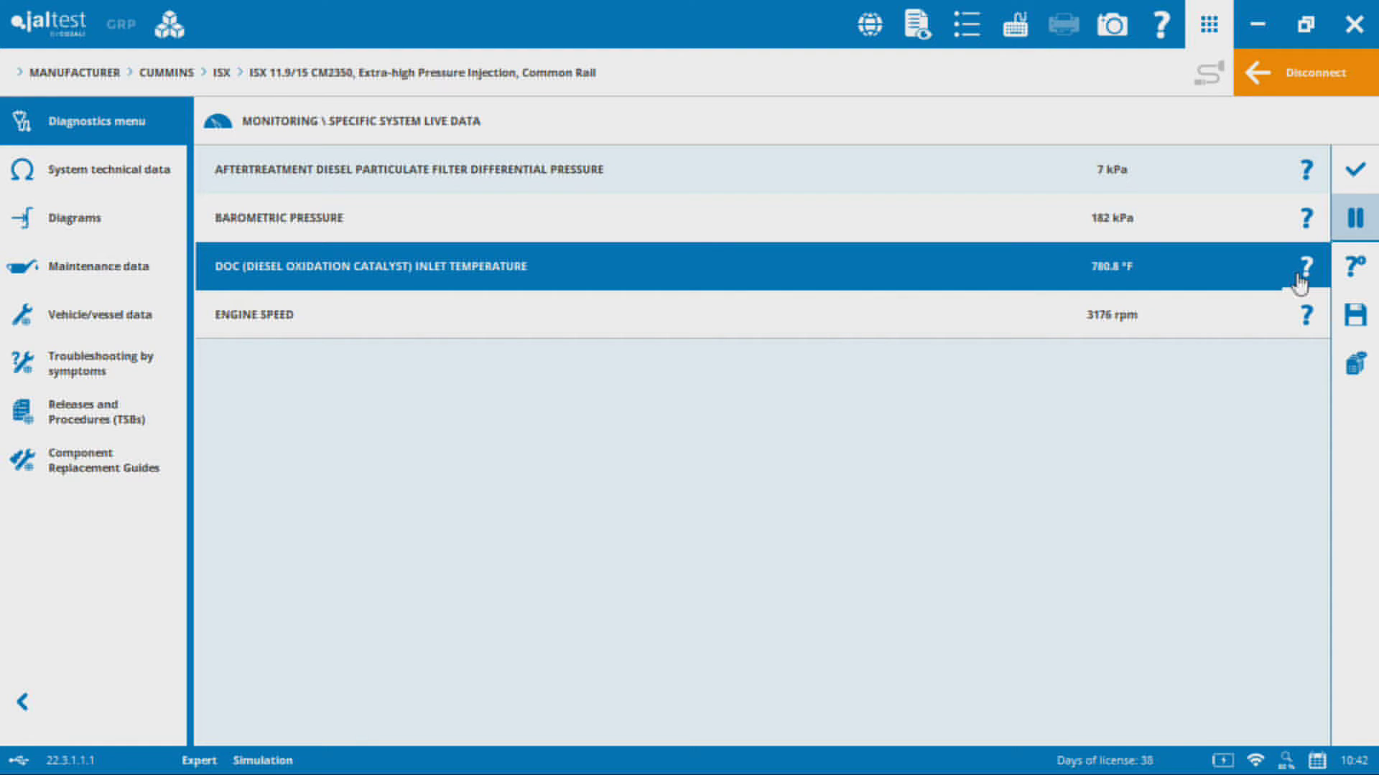
{"action": "left_click", "coordinate": [1355, 171]}
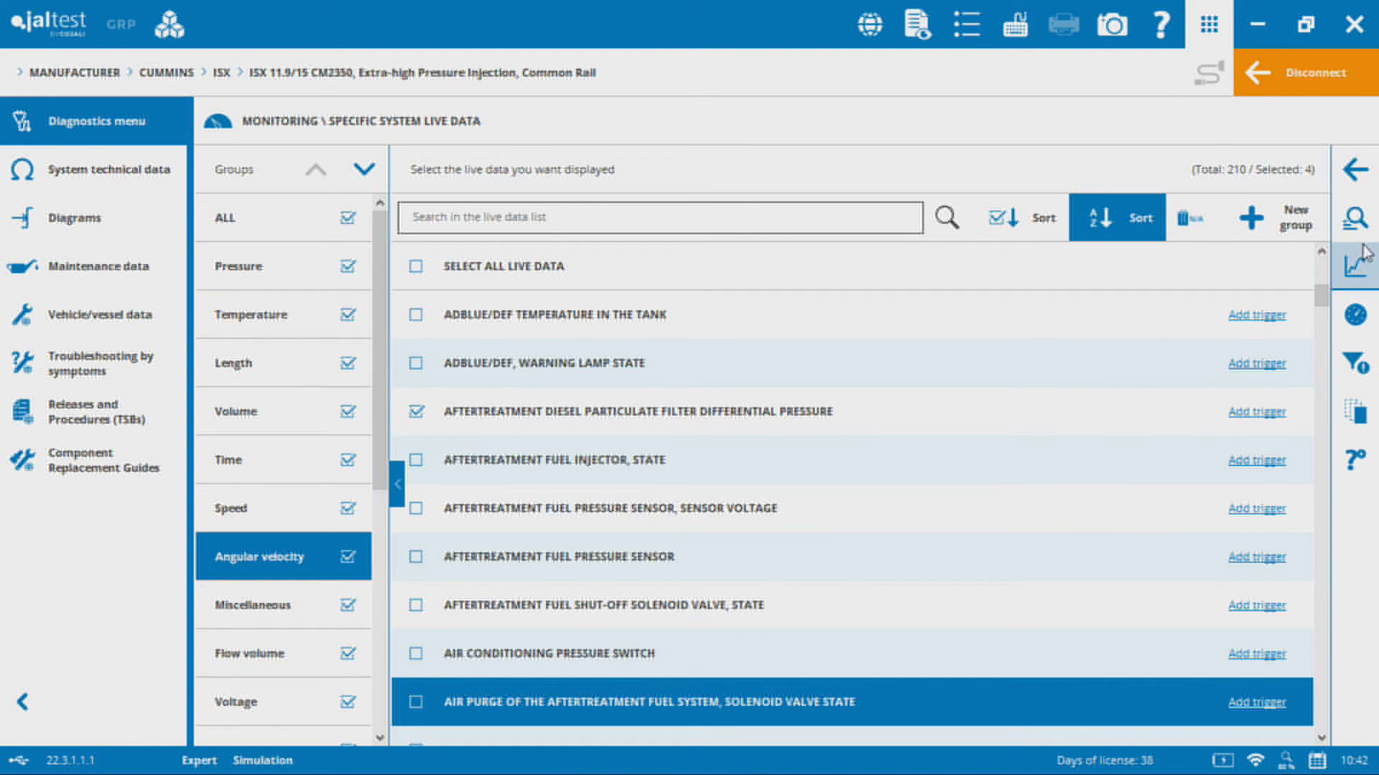
{"action": "left_click", "coordinate": [1357, 267]}
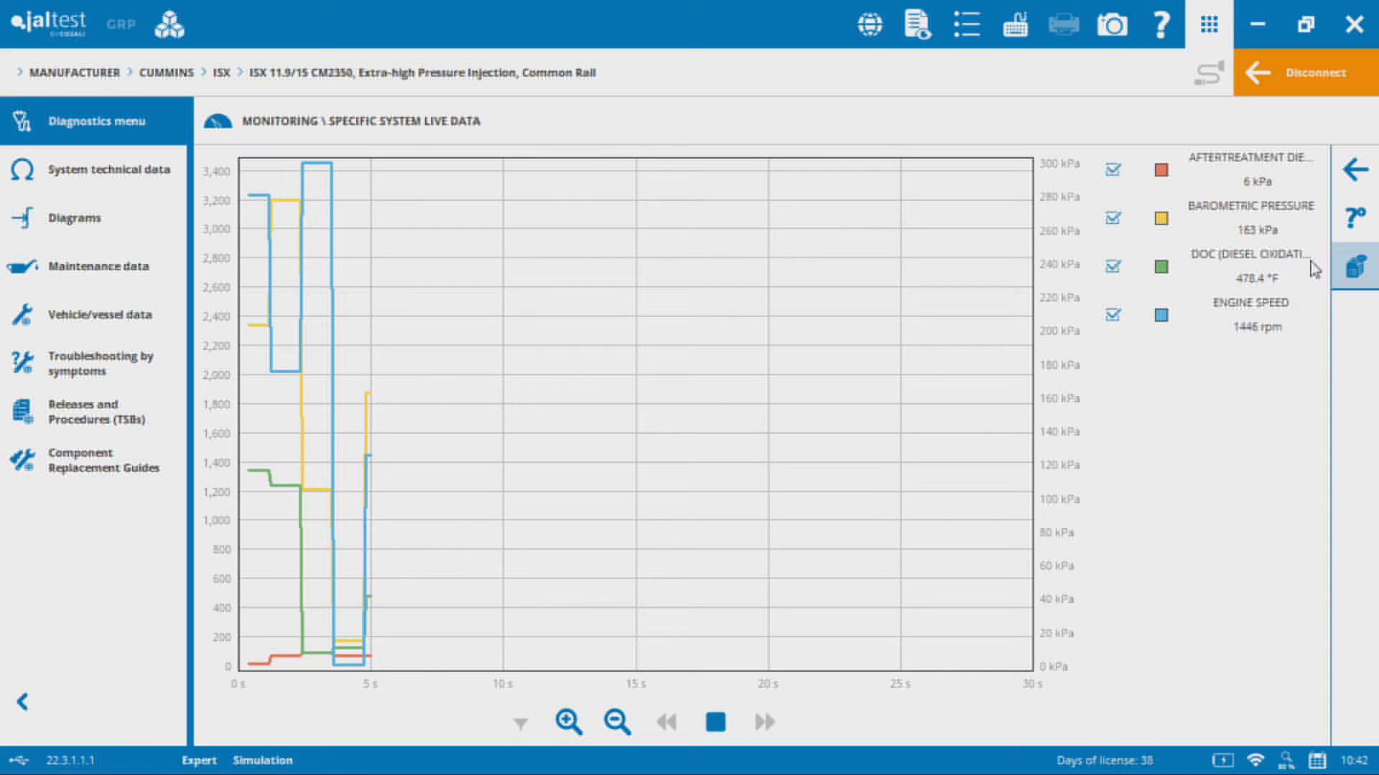
{"action": "left_click", "coordinate": [1357, 179]}
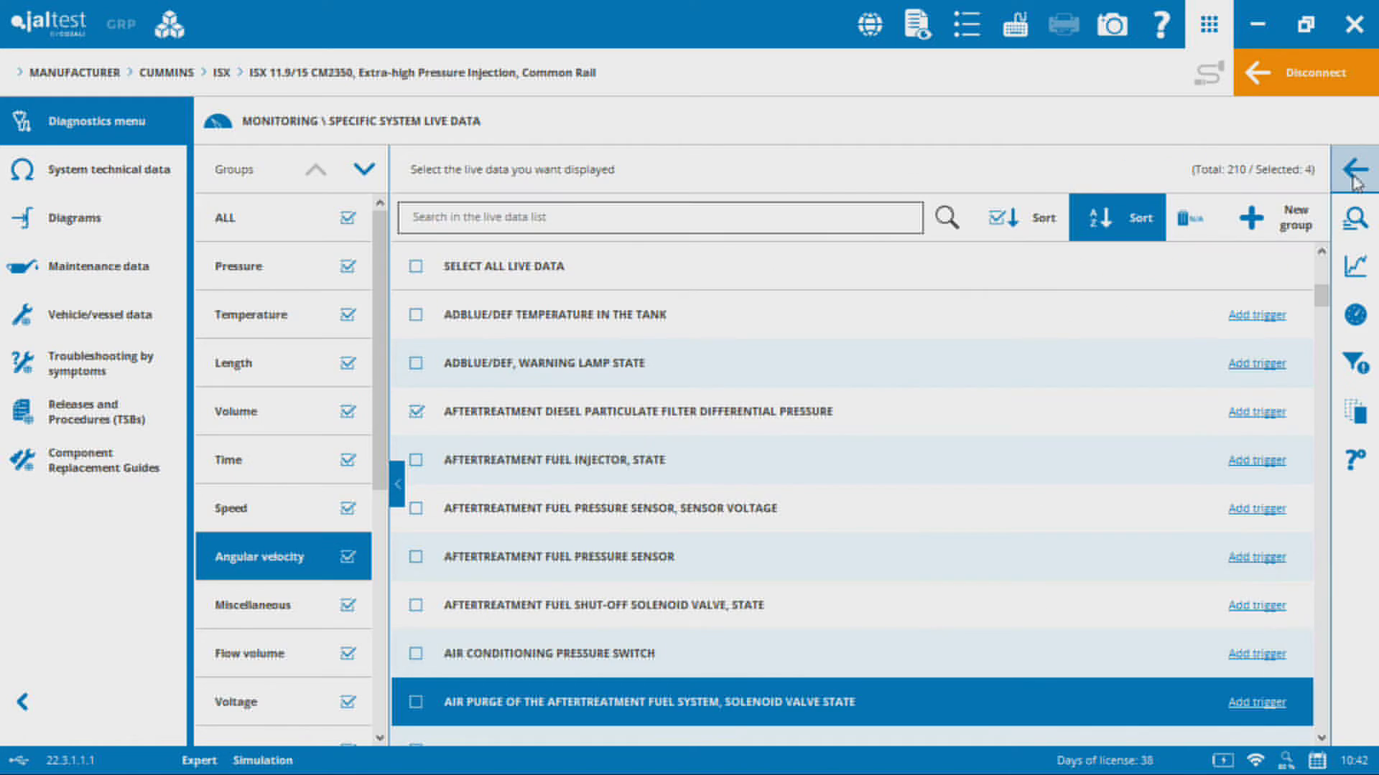
{"action": "left_click", "coordinate": [1357, 317]}
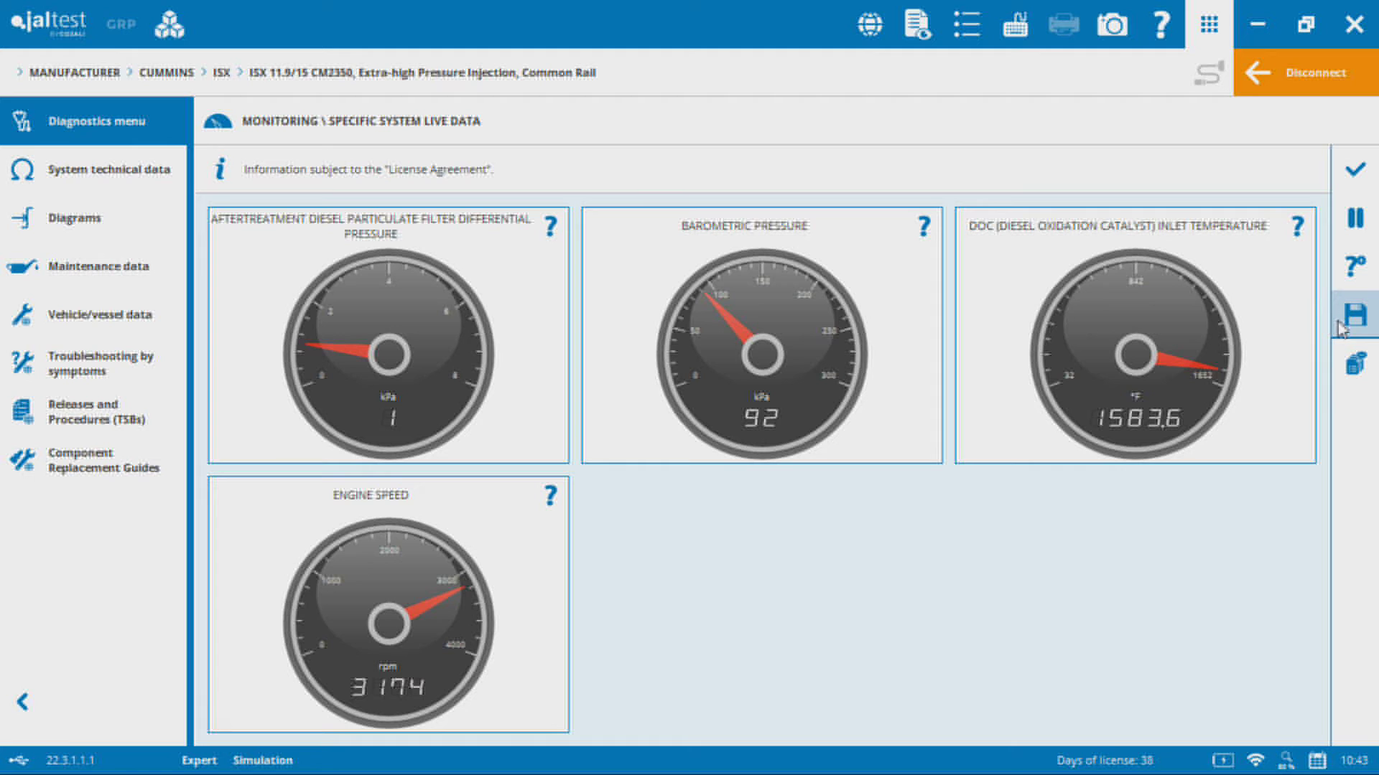
{"action": "left_click", "coordinate": [1354, 180]}
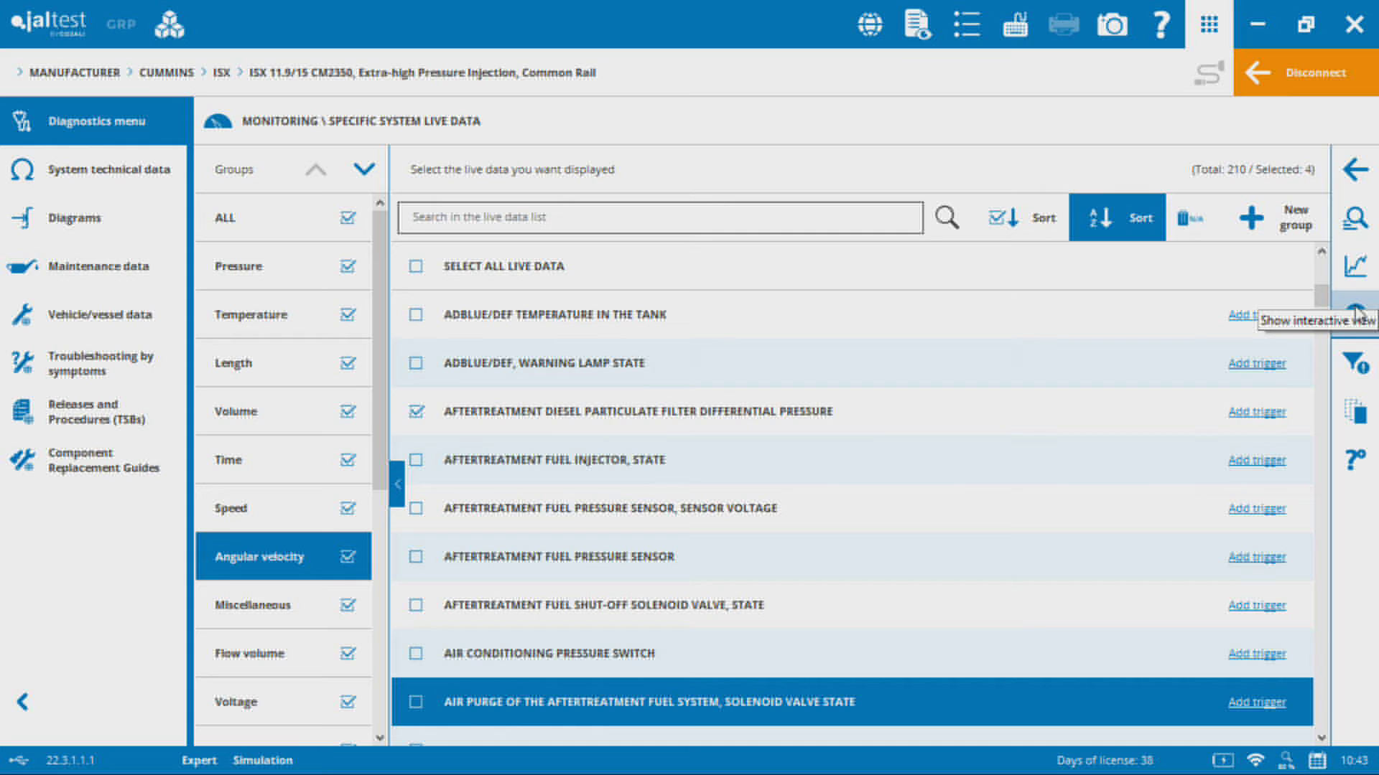
Step: Cancel the new live data group dialog and go back to the Monitoring actions
{"action": "left_click", "coordinate": [1283, 219]}
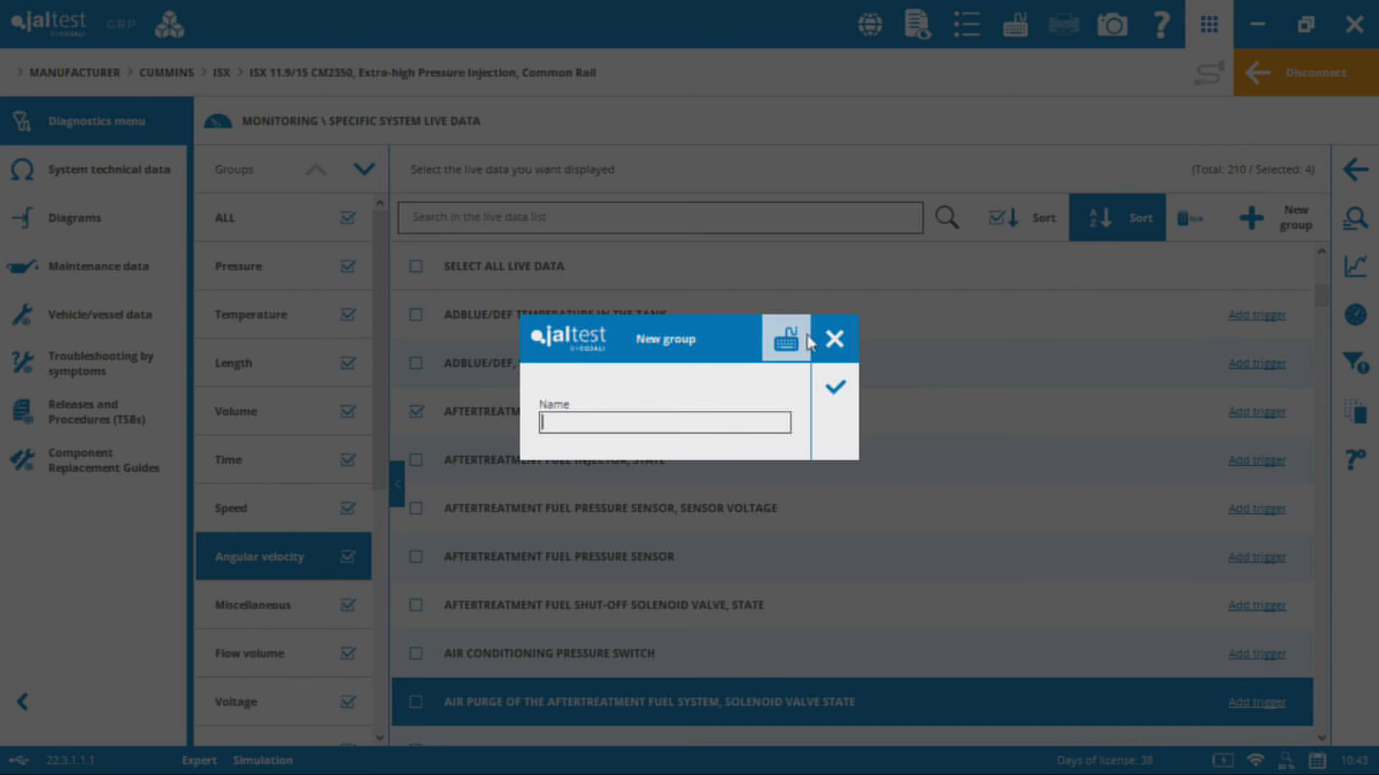
{"action": "left_click", "coordinate": [839, 340]}
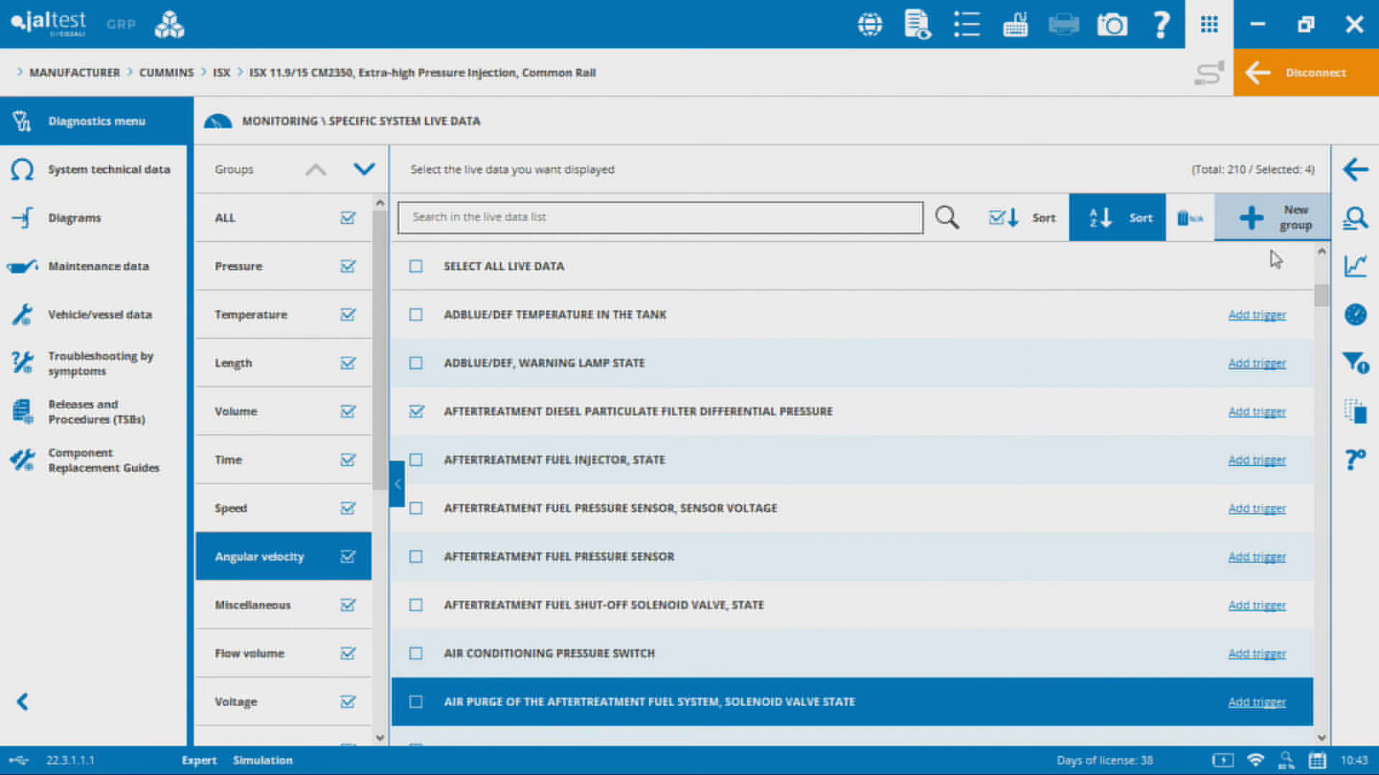
{"action": "left_click", "coordinate": [1359, 173]}
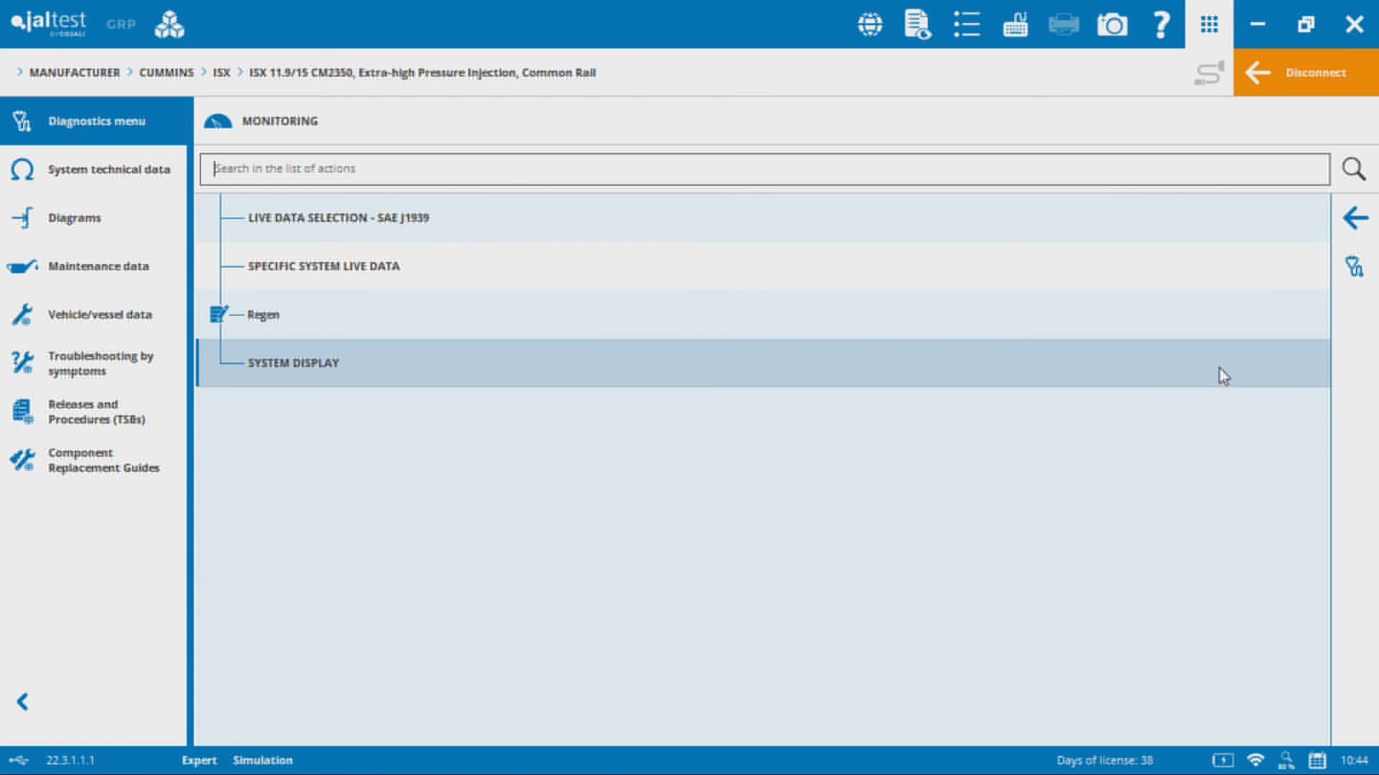
Step: Return from Monitoring to the ISX CM2350 twelve-action diagnostics menu
{"action": "left_click", "coordinate": [1359, 224]}
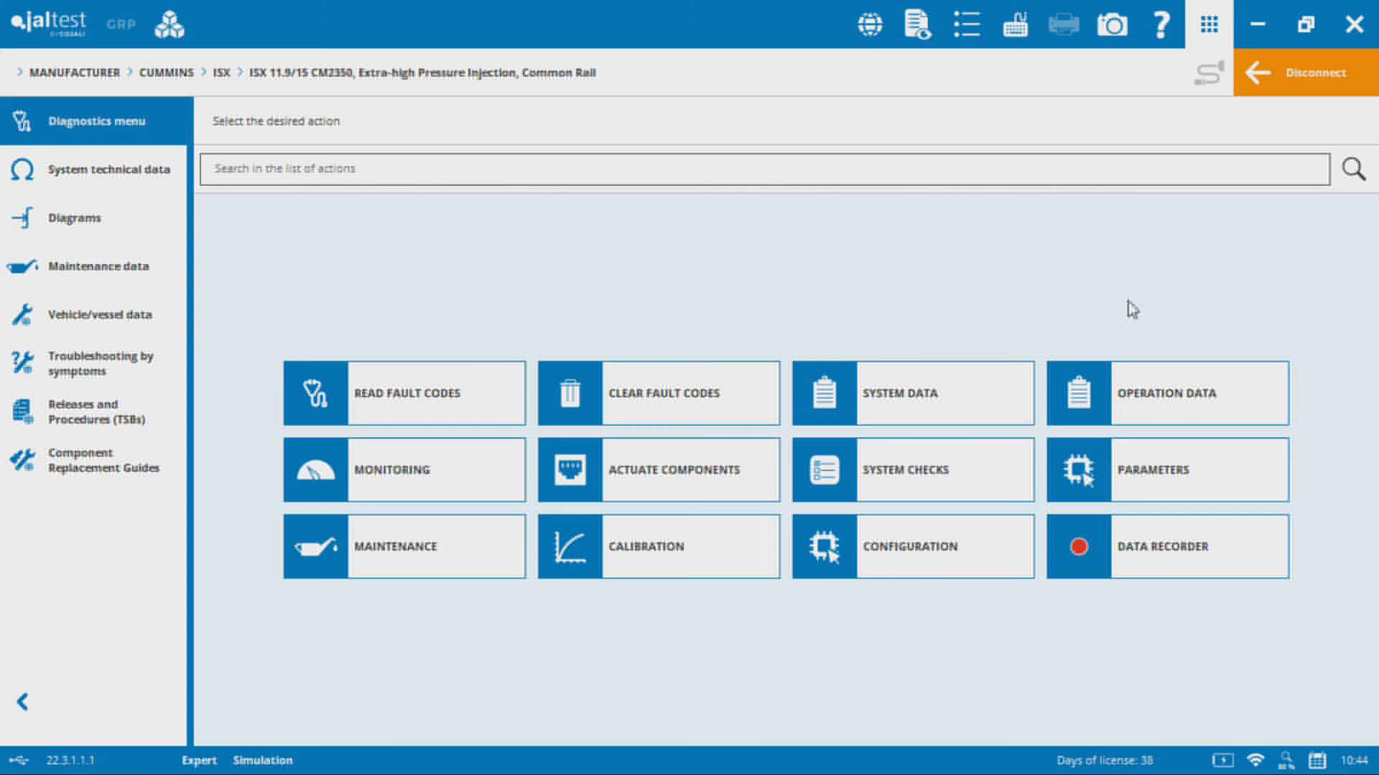